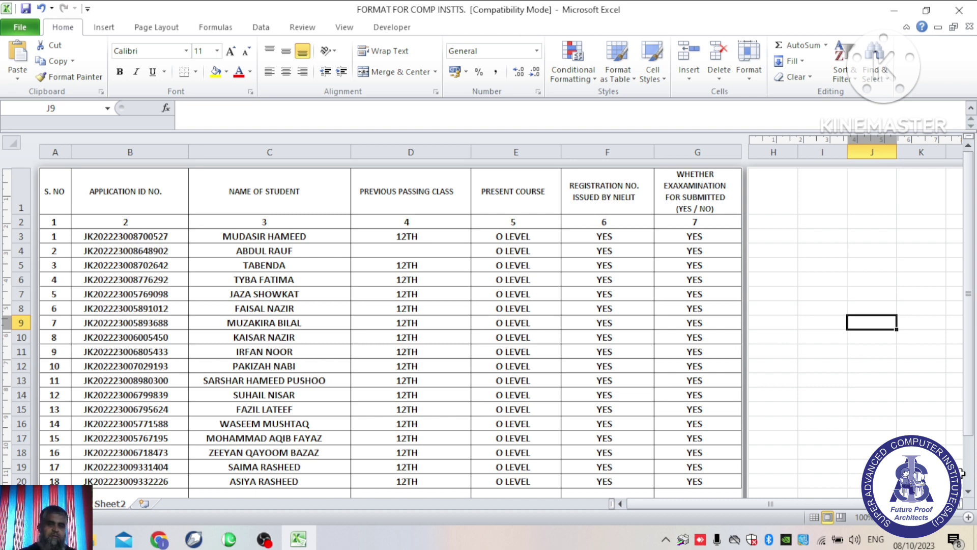
Step: In Chrome, search YouTube for 'super advanced computer institute' and open the SACI channel page
{"action": "left_click", "coordinate": [151, 546]}
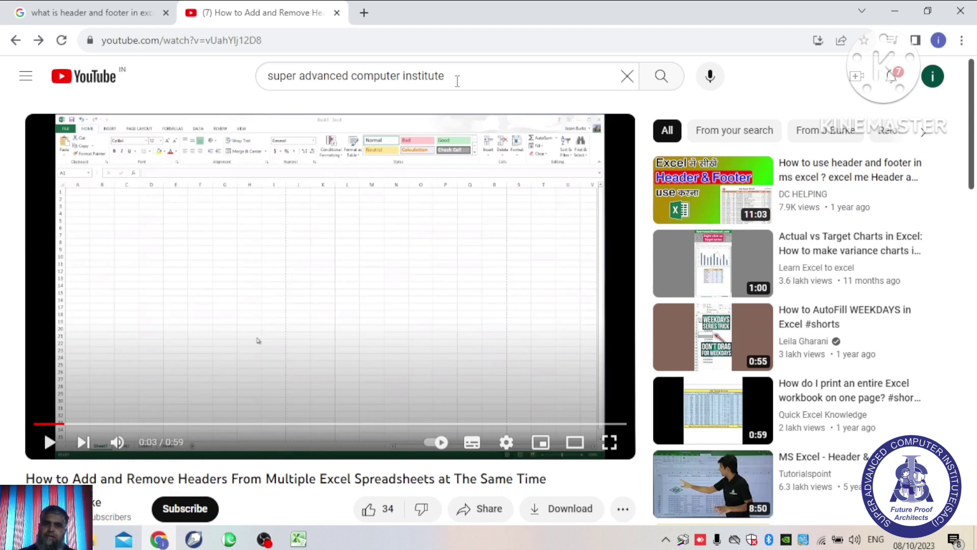
{"action": "left_click_drag", "start_coordinate": [457, 81], "coordinate": [157, 76]}
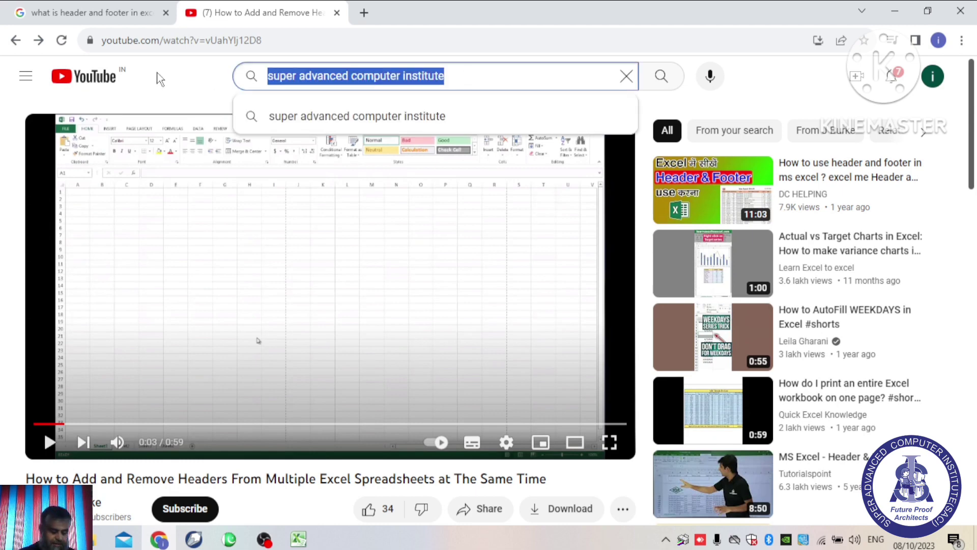
{"action": "type", "text": "super "}
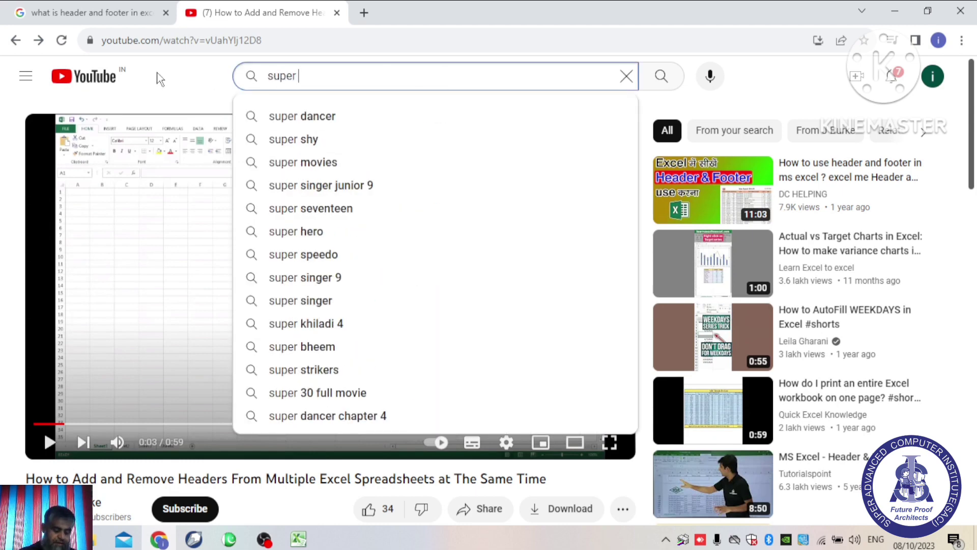
{"action": "type", "text": "advanced"}
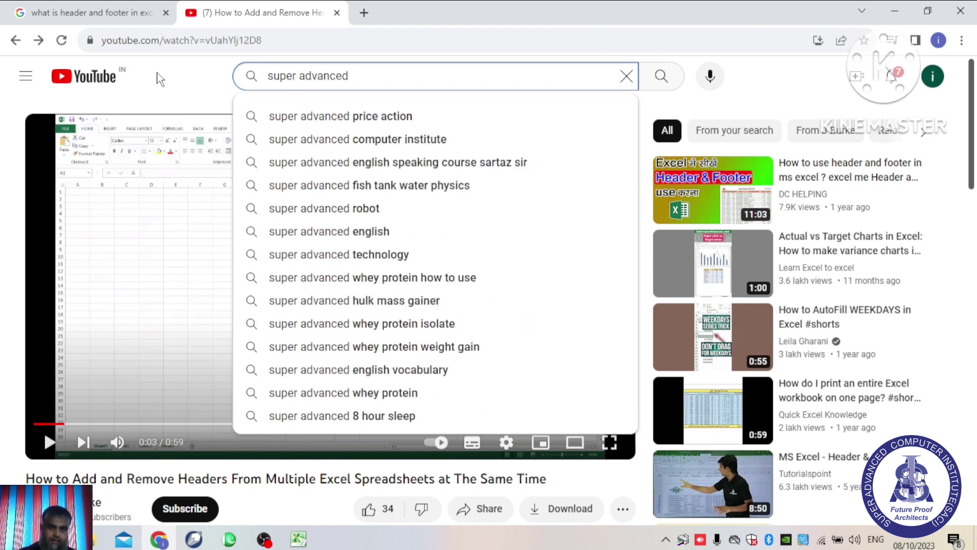
{"action": "left_click", "coordinate": [339, 138]}
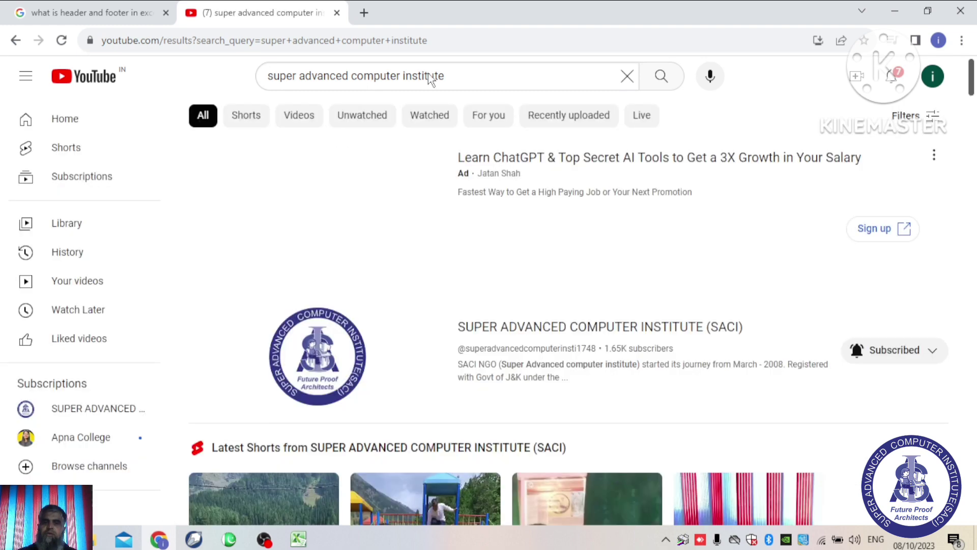
{"action": "left_click", "coordinate": [579, 334]}
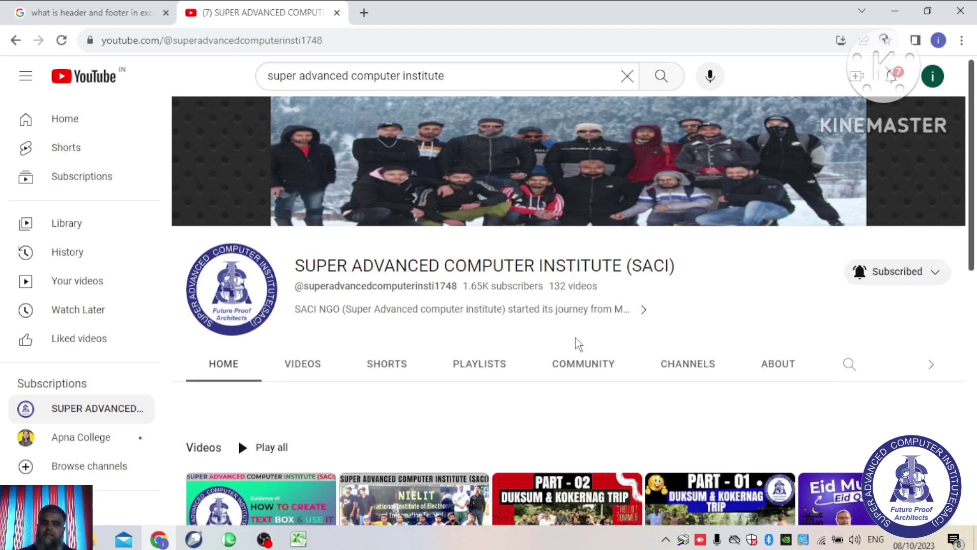
{"action": "scroll", "coordinate": [577, 331], "scroll_direction": "down", "scroll_amount": 1}
{"action": "scroll", "coordinate": [576, 342], "scroll_direction": "up", "scroll_amount": 1}
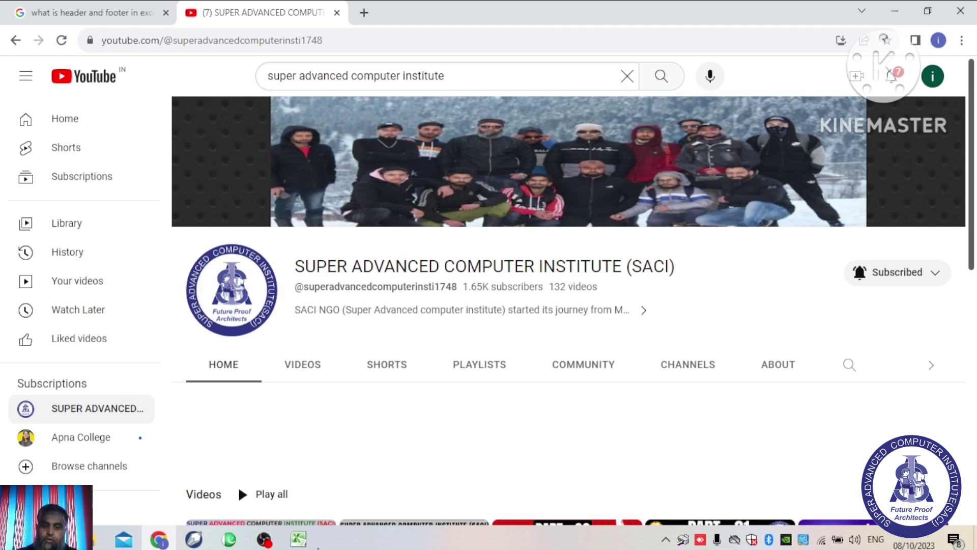
Step: Bring the student records workbook back to the front with the Insert ribbon showing
{"action": "left_click", "coordinate": [298, 539]}
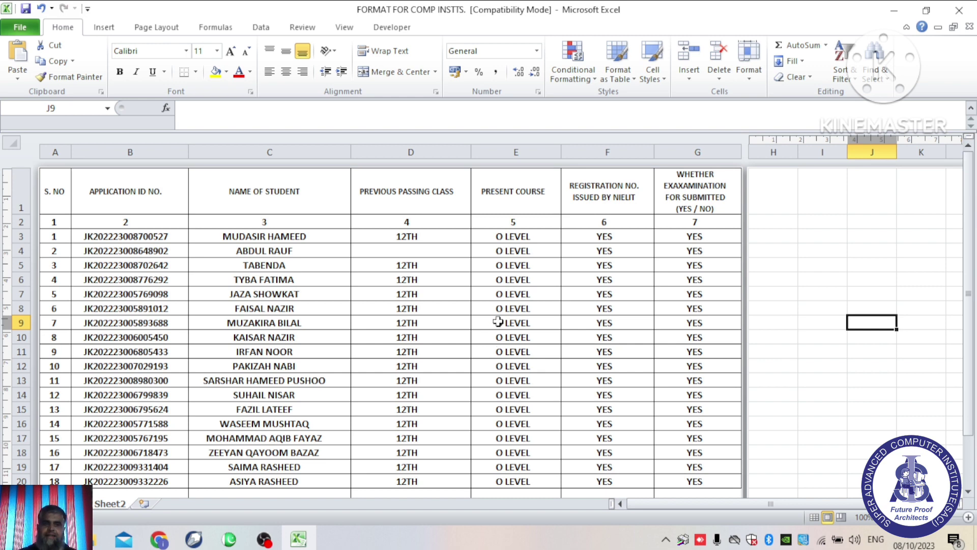
{"action": "left_click", "coordinate": [97, 31]}
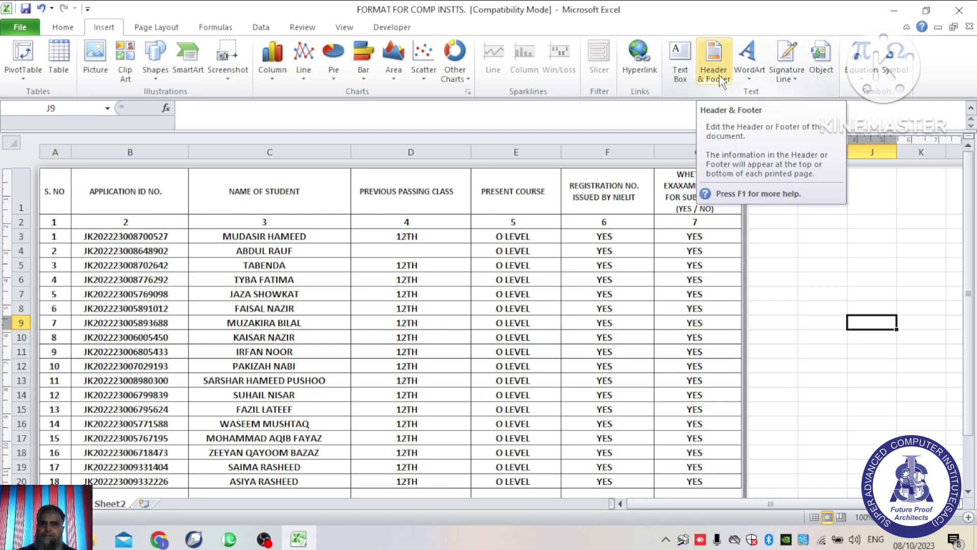
{"action": "left_click", "coordinate": [719, 76]}
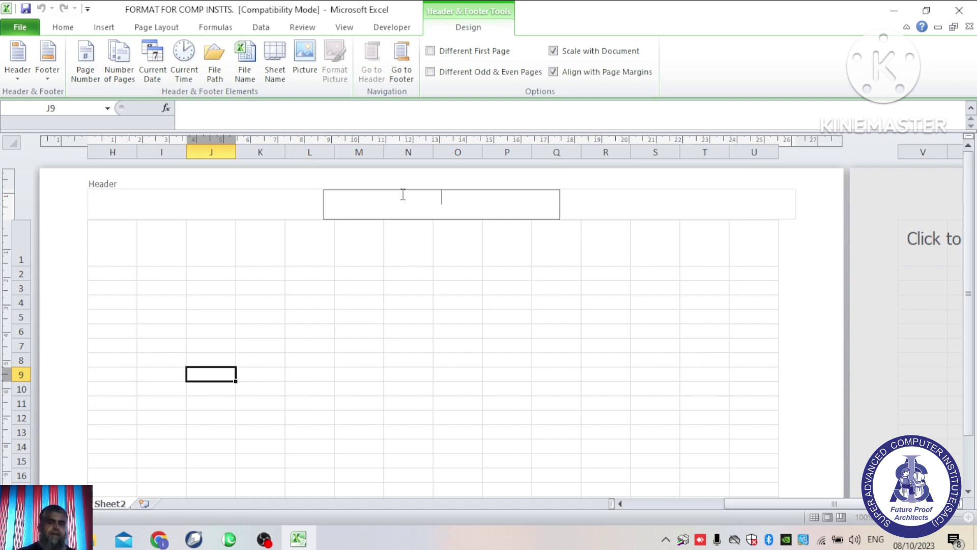
{"action": "left_click", "coordinate": [689, 223]}
{"action": "left_click", "coordinate": [465, 211]}
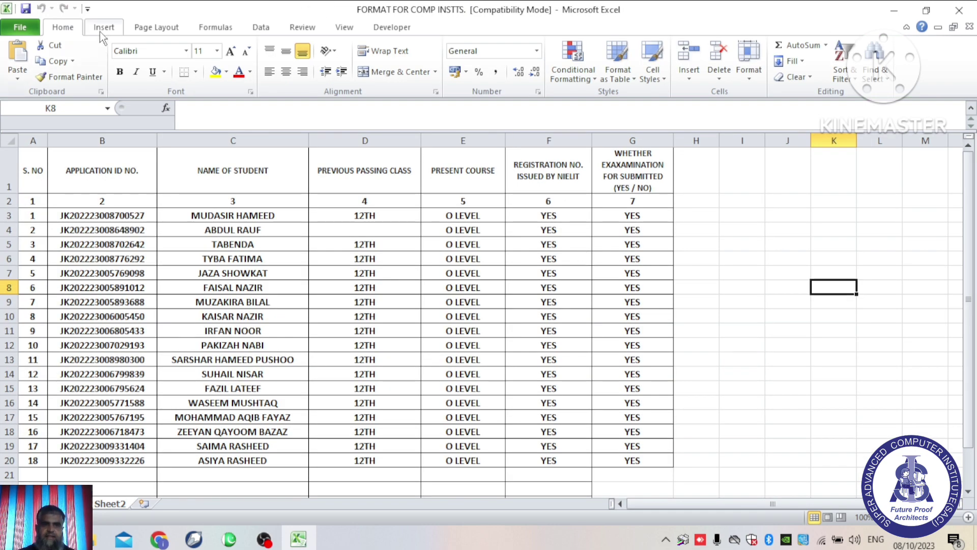
{"action": "left_click", "coordinate": [100, 29]}
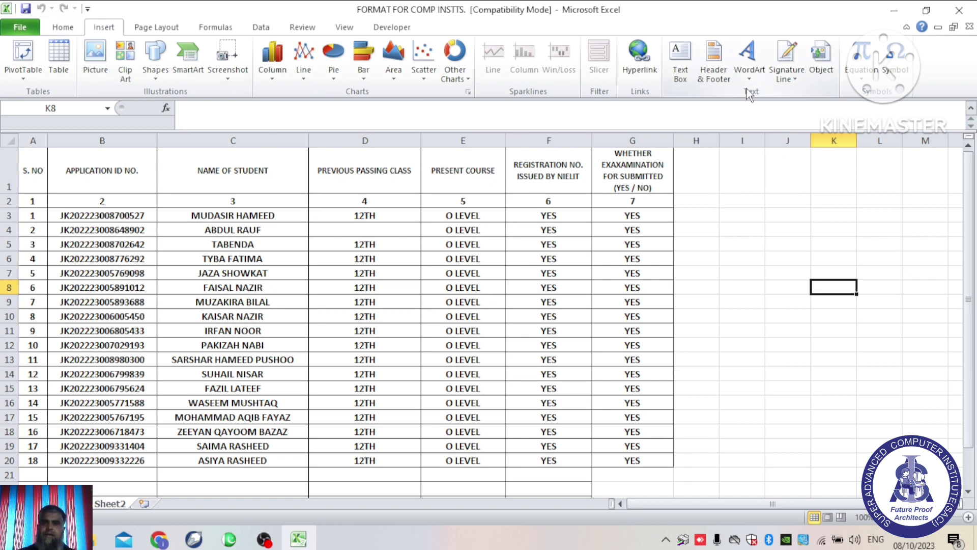
Step: Insert a Header & Footer so the sheet shows in Page Layout view with its header editable
{"action": "left_click", "coordinate": [715, 73]}
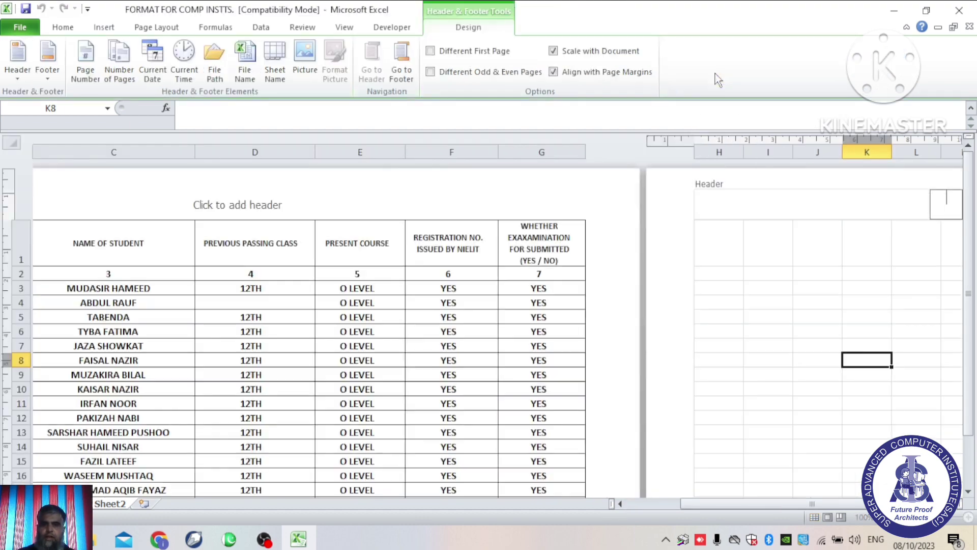
{"action": "left_click_drag", "start_coordinate": [732, 505], "coordinate": [631, 504]}
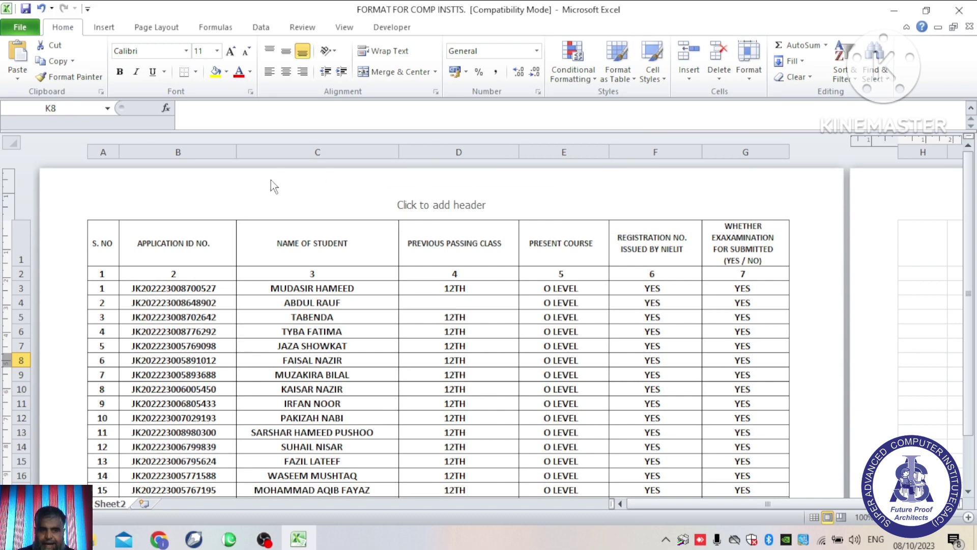
{"action": "left_click", "coordinate": [421, 203]}
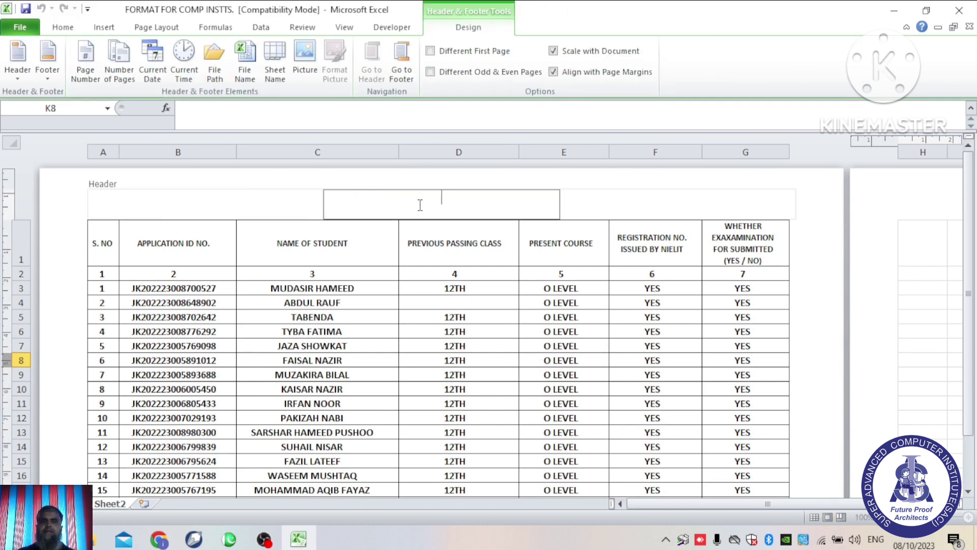
Step: Move between the right, centre and left header sections, finishing in the left section
{"action": "left_click", "coordinate": [653, 204]}
{"action": "left_click", "coordinate": [510, 206]}
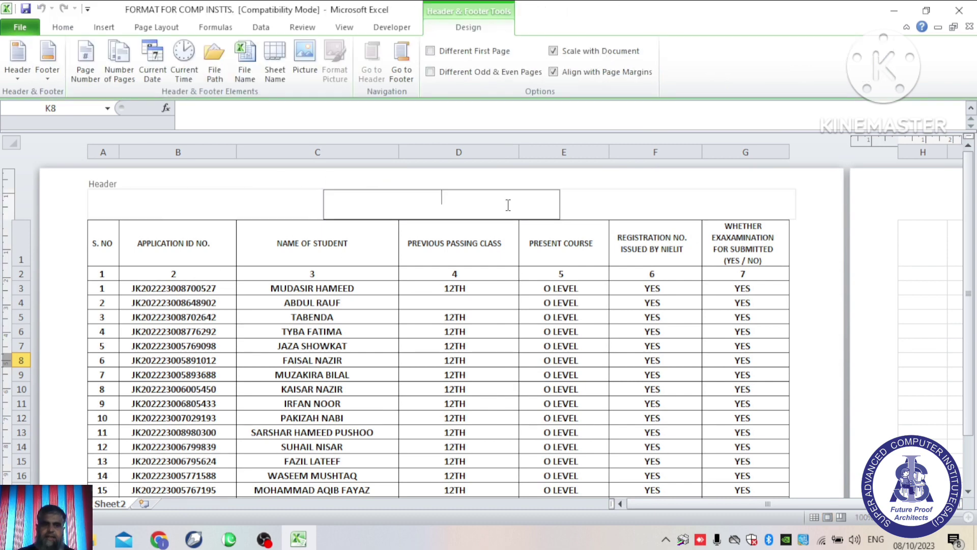
{"action": "left_click", "coordinate": [199, 208]}
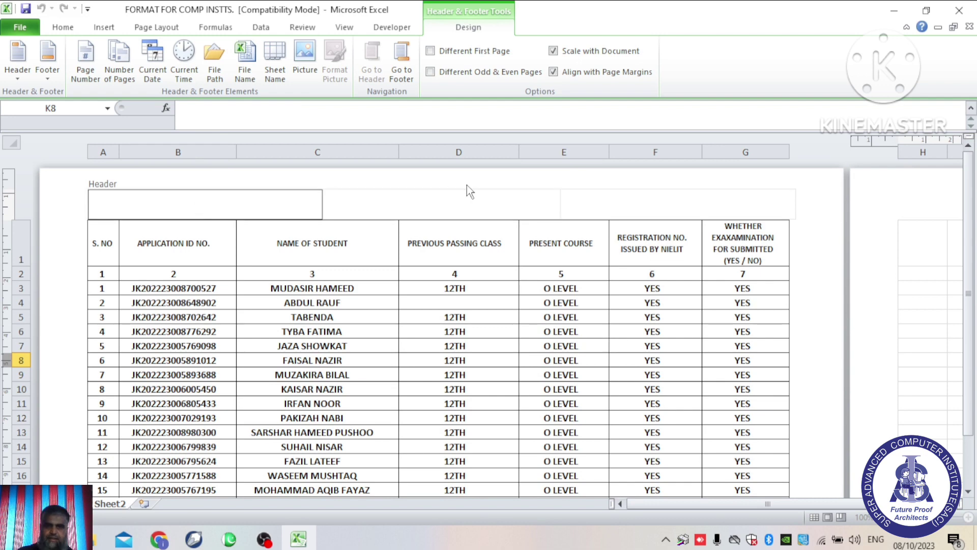
{"action": "left_click", "coordinate": [473, 206]}
{"action": "left_click", "coordinate": [718, 198]}
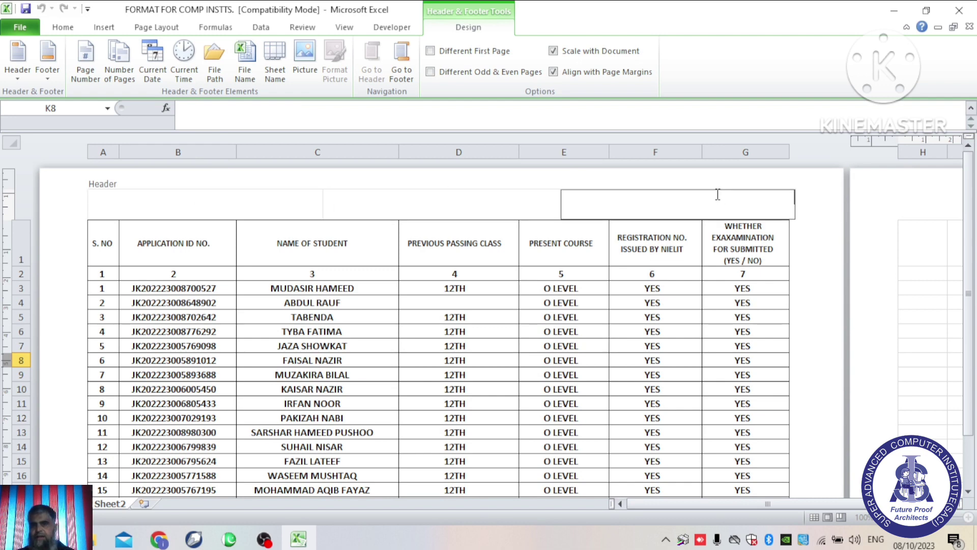
{"action": "left_click", "coordinate": [418, 200]}
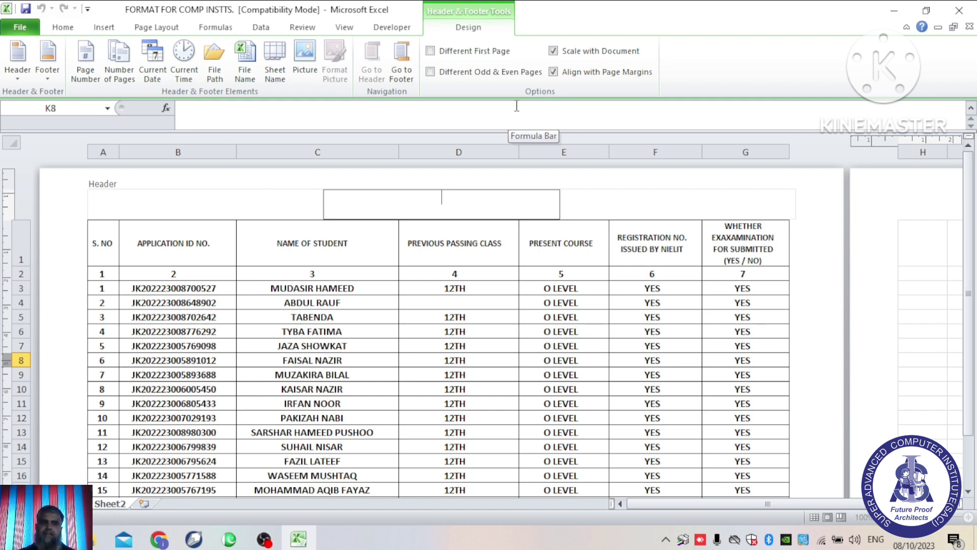
{"action": "left_click", "coordinate": [202, 204]}
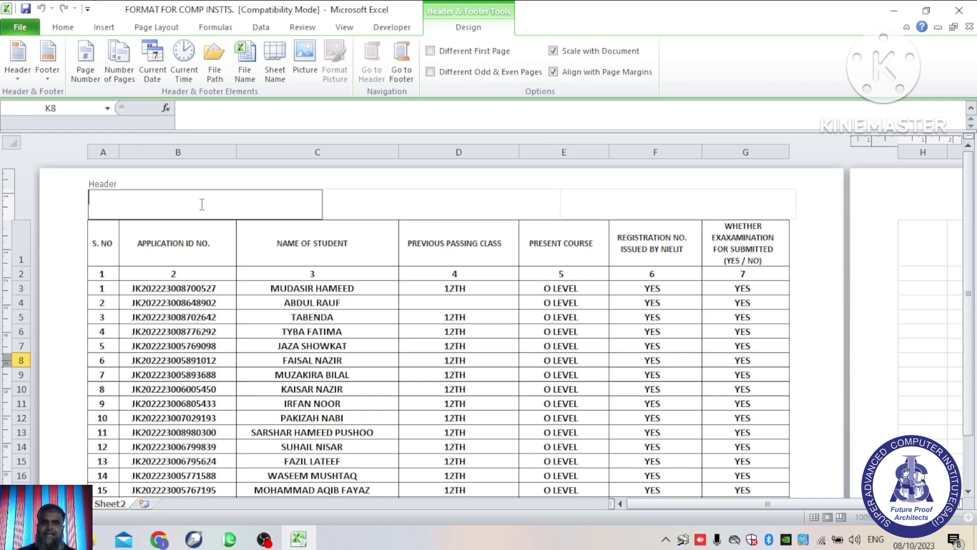
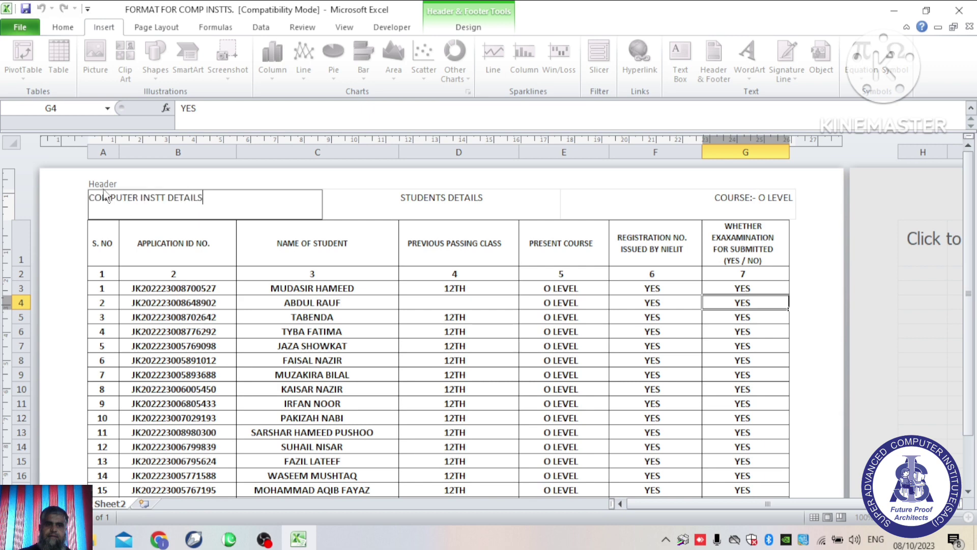
Step: Type COMPUTER INSTT DETAILS in the left header, STUDENTS DETAILS centre and COURSE:- O LEVEL right
{"action": "left_click", "coordinate": [94, 181]}
{"action": "left_click", "coordinate": [102, 193]}
{"action": "left_click", "coordinate": [708, 209]}
{"action": "left_click", "coordinate": [810, 212]}
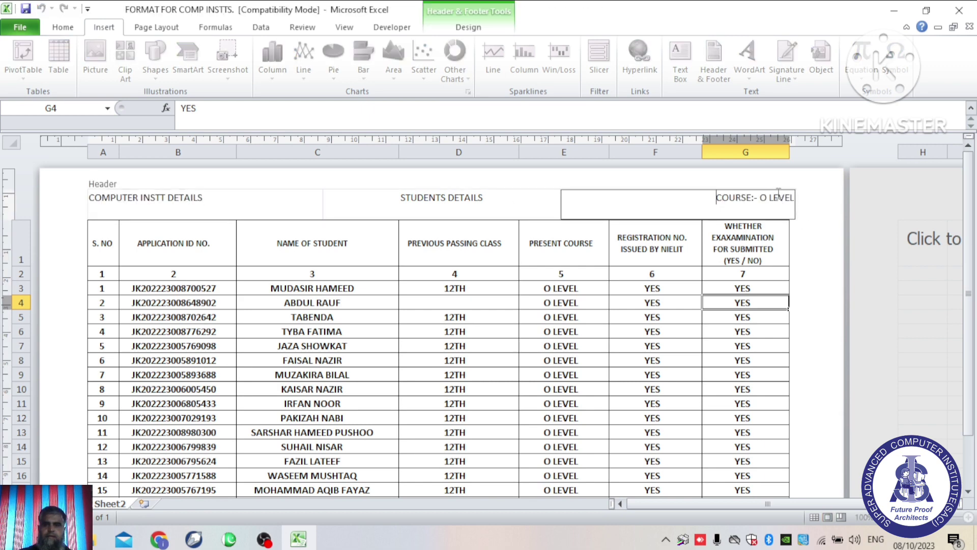
{"action": "left_click", "coordinate": [762, 180]}
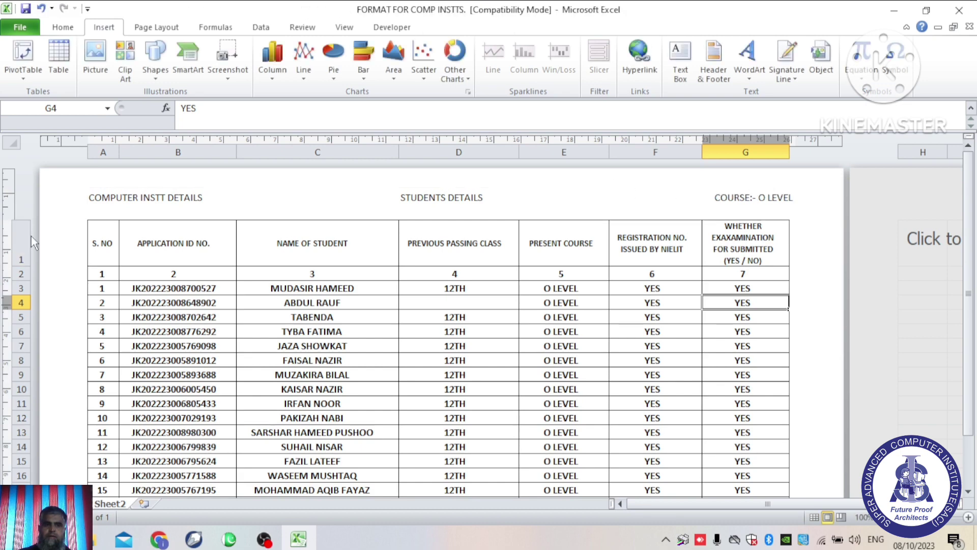
Step: Reopen the page header for editing to select the centre text STUDENTS DETAILS
{"action": "left_click", "coordinate": [134, 194]}
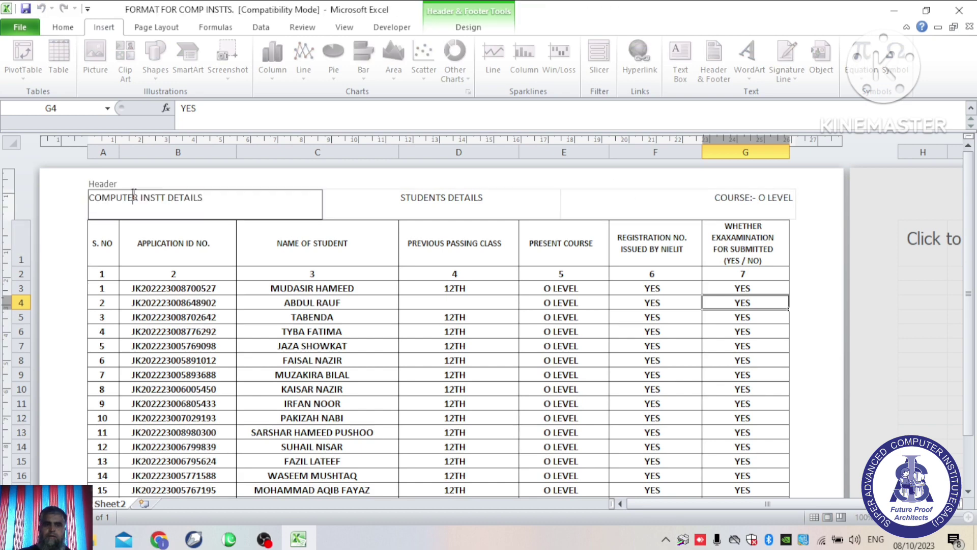
{"action": "left_click", "coordinate": [100, 185]}
{"action": "left_click", "coordinate": [101, 186]}
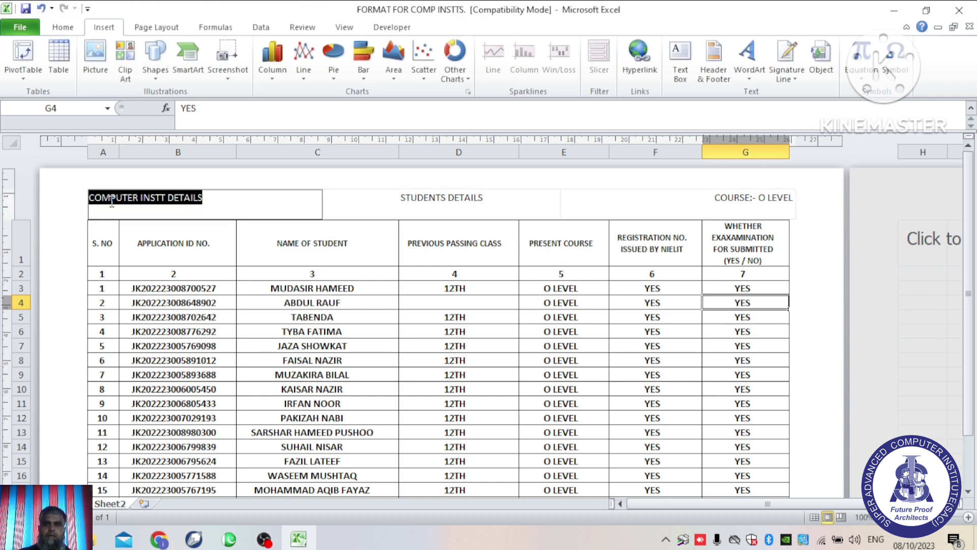
{"action": "left_click", "coordinate": [218, 173]}
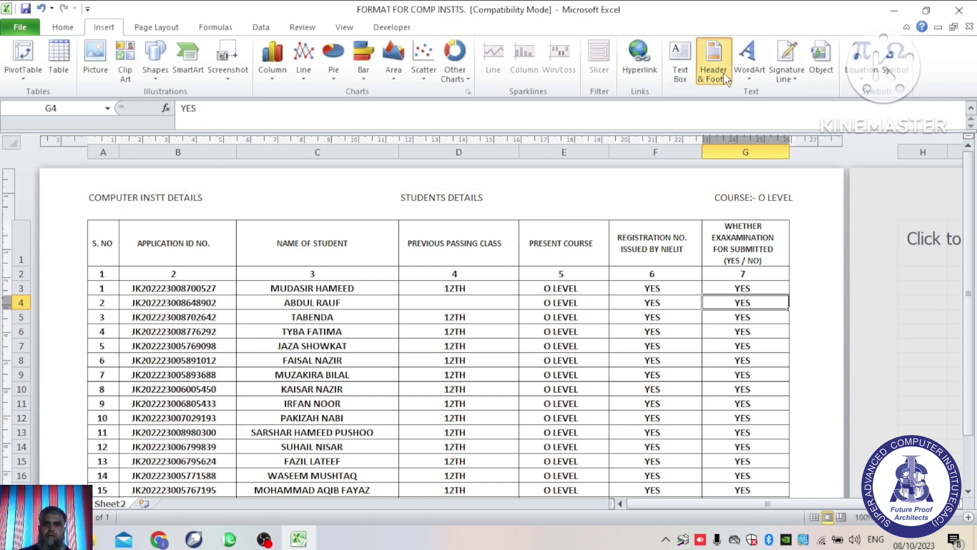
{"action": "left_click", "coordinate": [714, 60]}
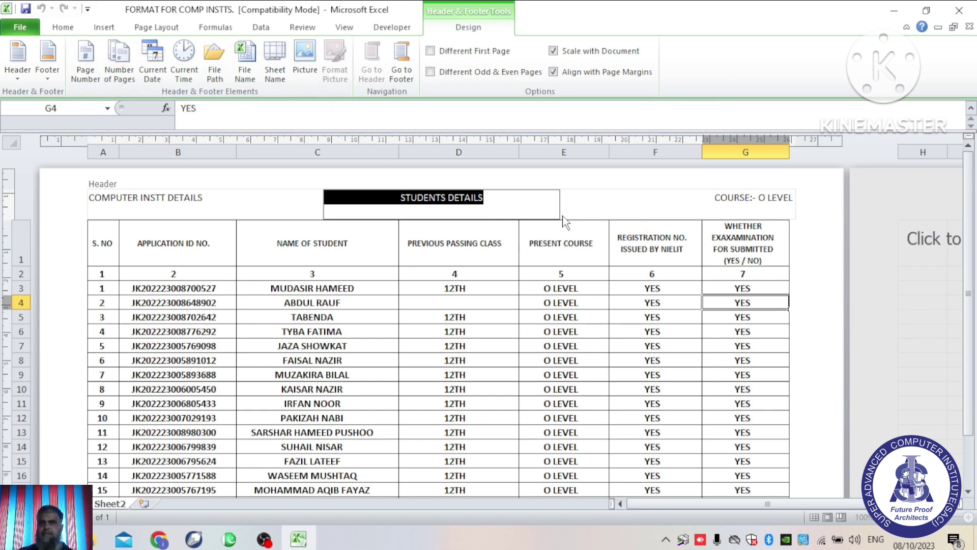
Step: Format STUDENTS DETAILS as 14-point bold red text from the Home tab
{"action": "left_click", "coordinate": [62, 28]}
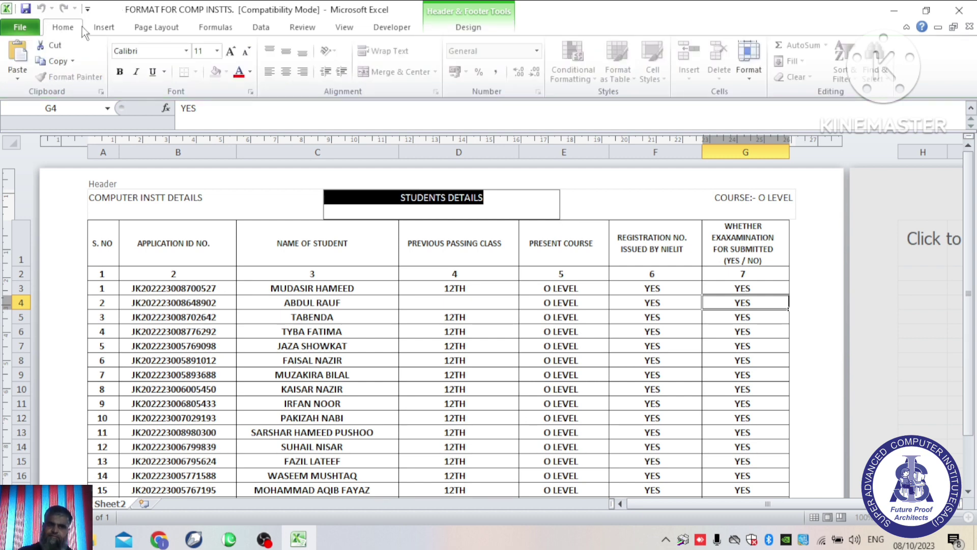
{"action": "left_click", "coordinate": [230, 52]}
{"action": "left_click", "coordinate": [230, 52]}
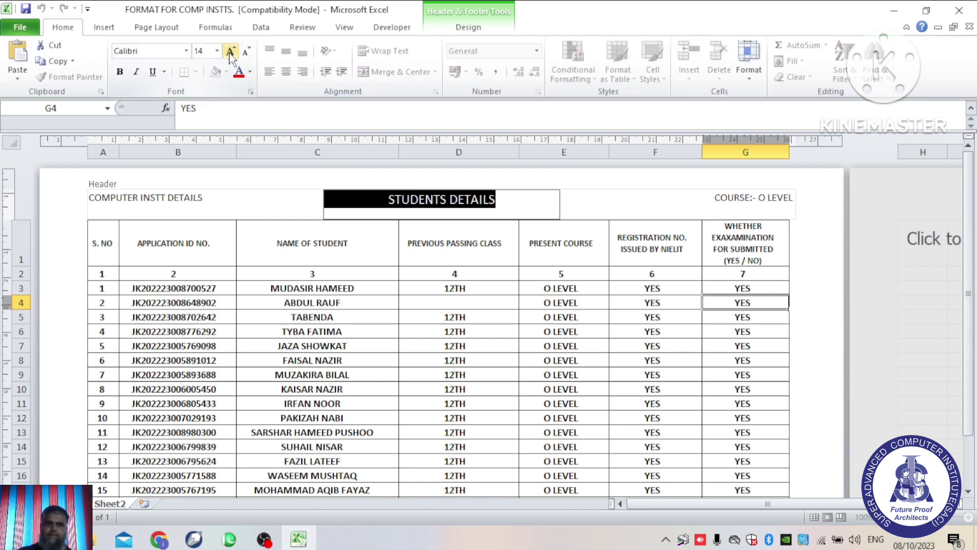
{"action": "left_click", "coordinate": [119, 75]}
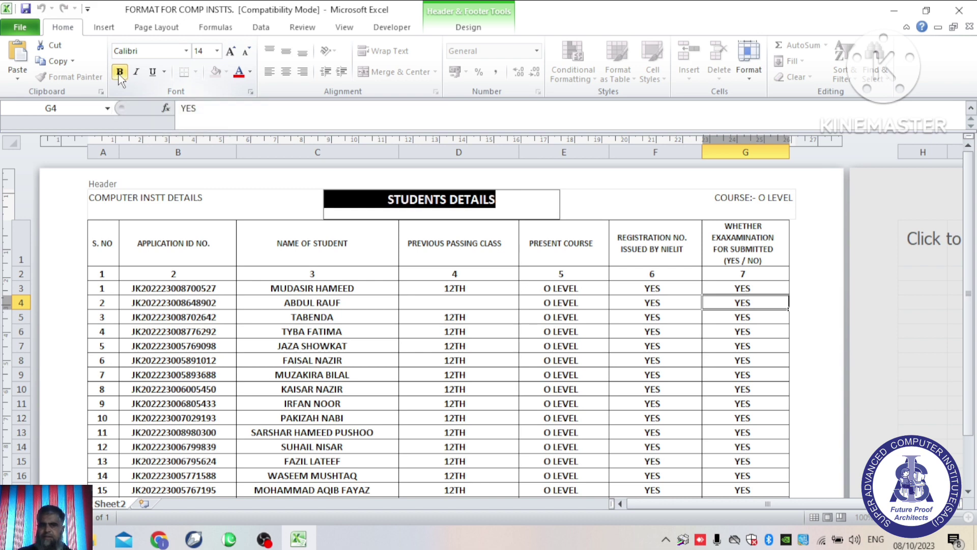
{"action": "left_click", "coordinate": [250, 72]}
{"action": "left_click", "coordinate": [251, 194]}
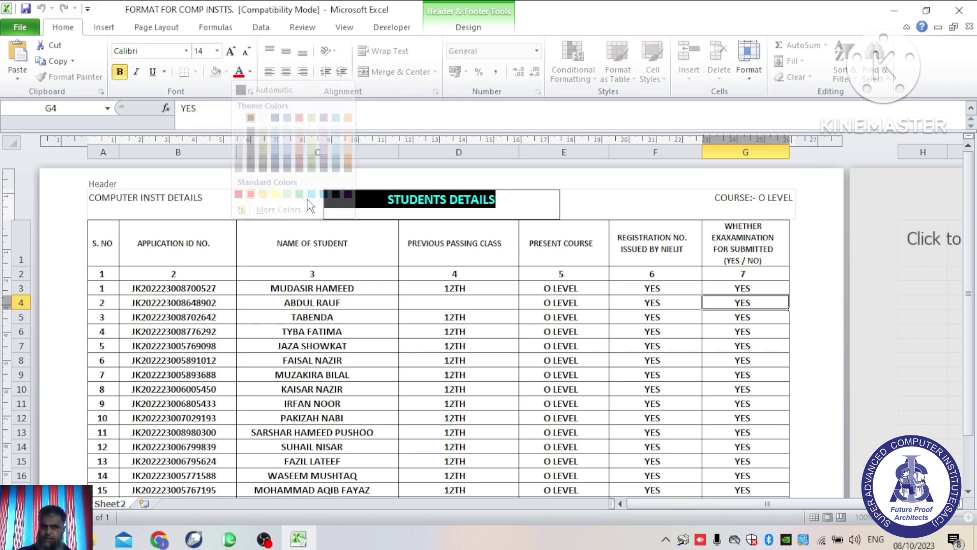
{"action": "left_click", "coordinate": [521, 206]}
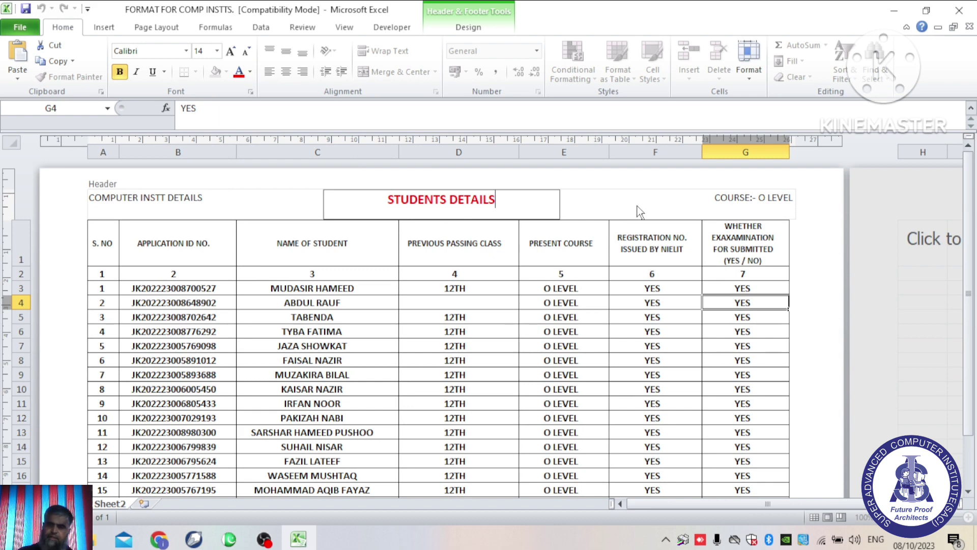
{"action": "left_click", "coordinate": [103, 175]}
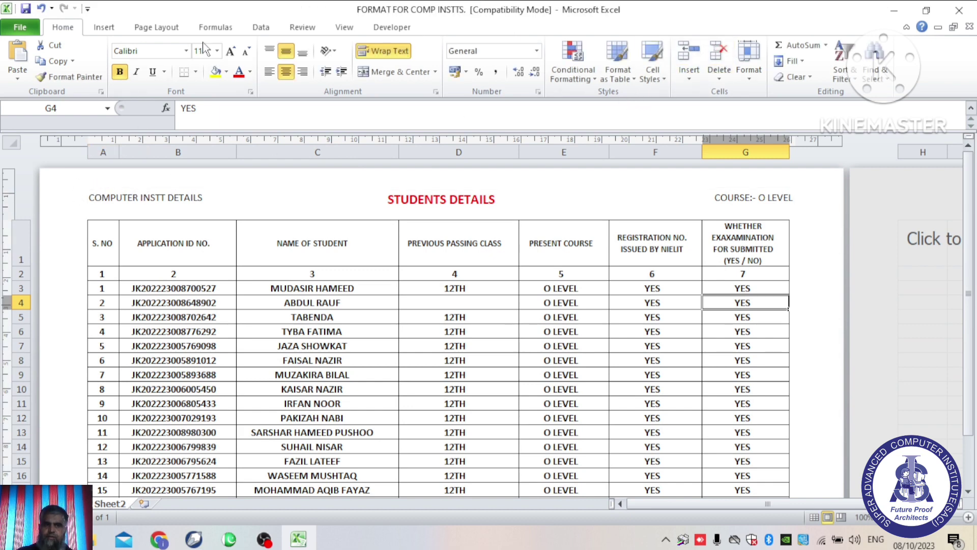
Step: Insert the Current Date code after COMPUTER INSTT DETAILS, rendering as 08/10/2023
{"action": "left_click", "coordinate": [103, 27]}
{"action": "left_click", "coordinate": [716, 74]}
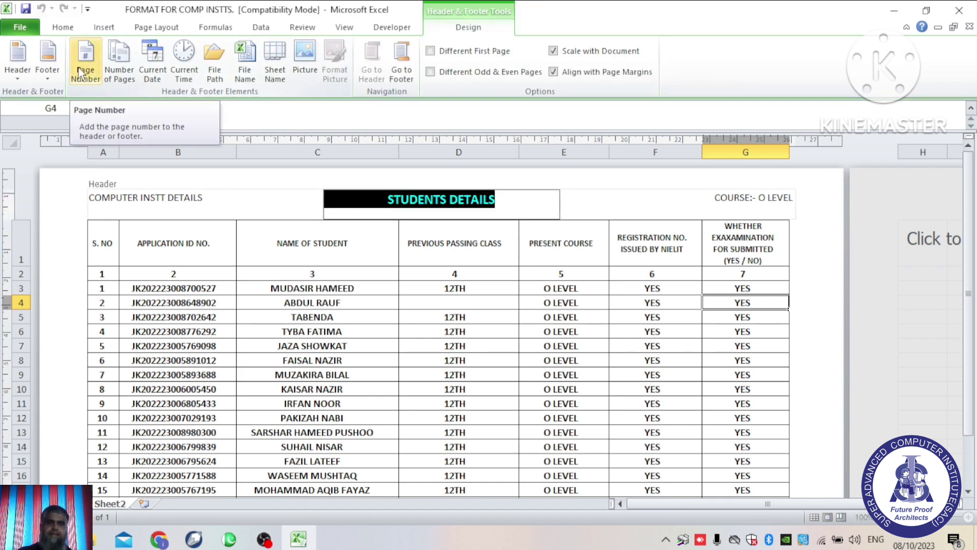
{"action": "left_click", "coordinate": [716, 197]}
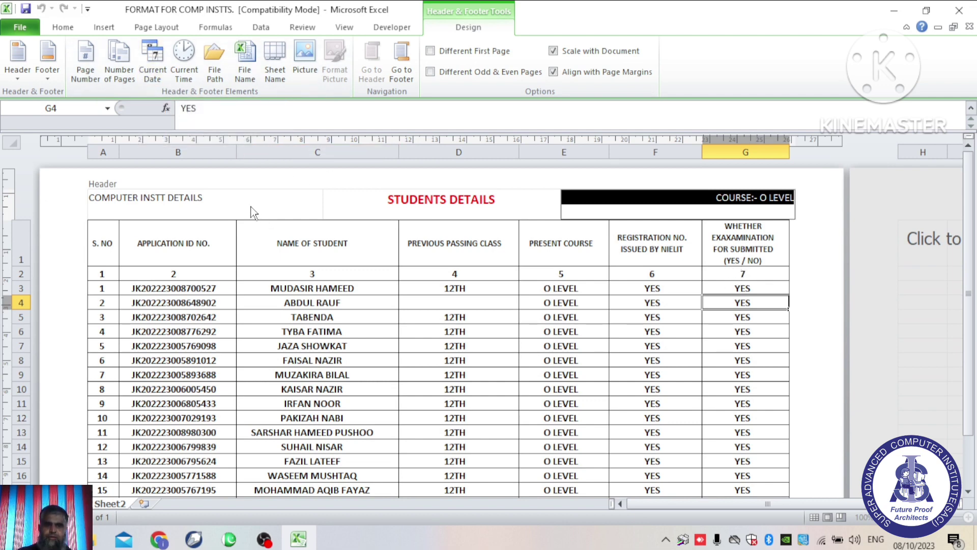
{"action": "left_click", "coordinate": [234, 199]}
{"action": "left_click", "coordinate": [224, 193]}
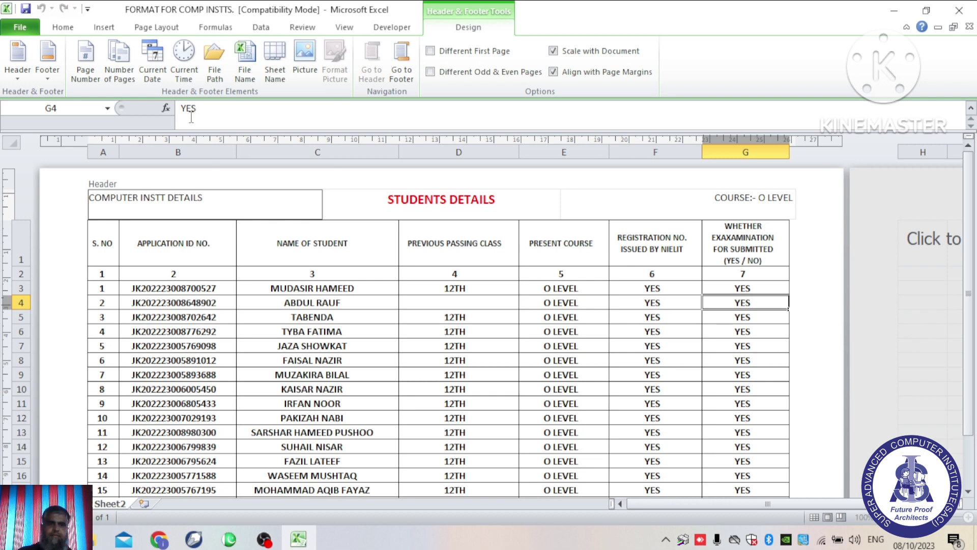
{"action": "left_click", "coordinate": [153, 72]}
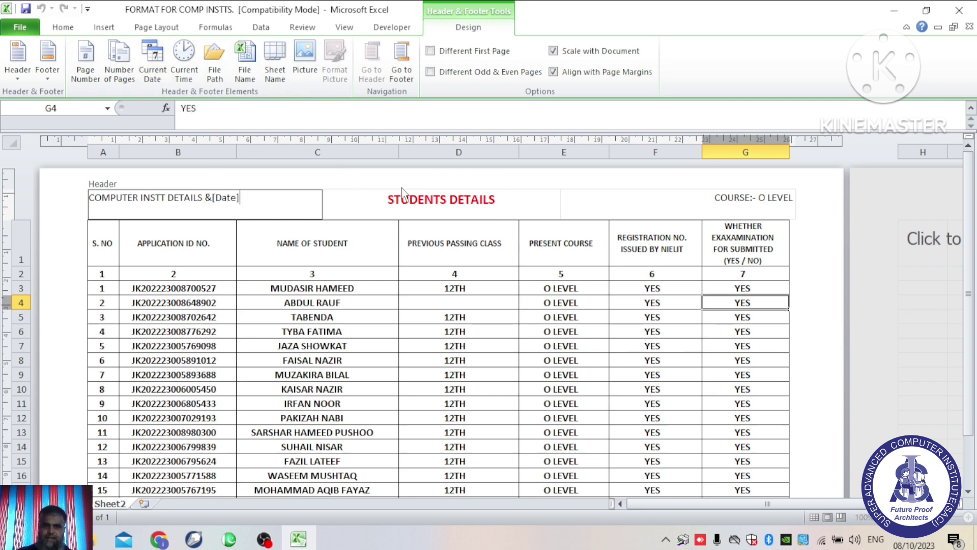
{"action": "left_click", "coordinate": [384, 177]}
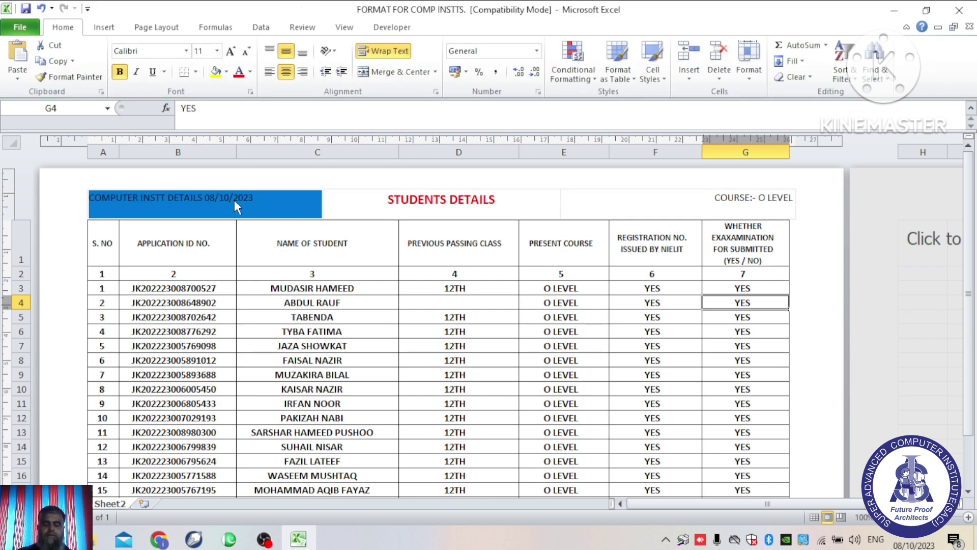
Step: Insert the Current Time code before COURSE:- O LEVEL in the right header
{"action": "left_click", "coordinate": [715, 203]}
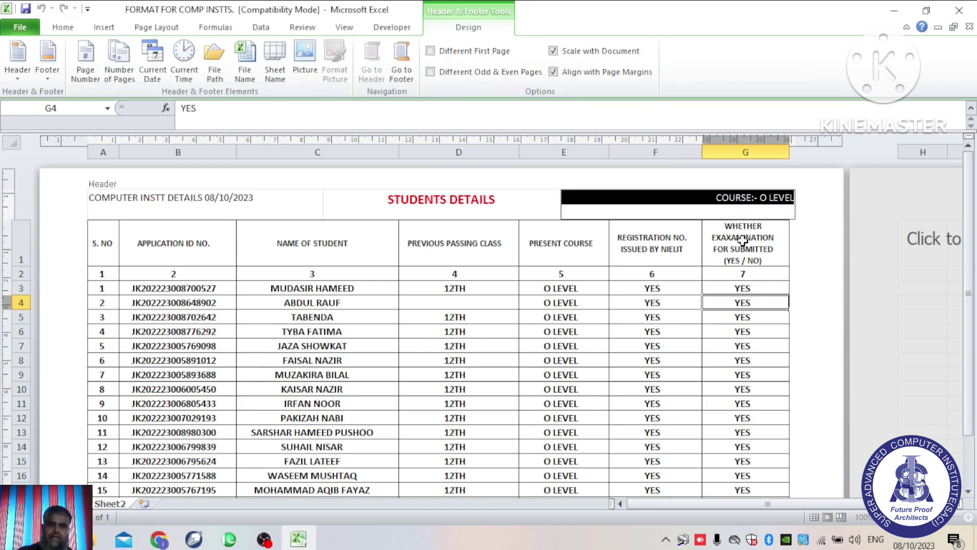
{"action": "left_click", "coordinate": [721, 204]}
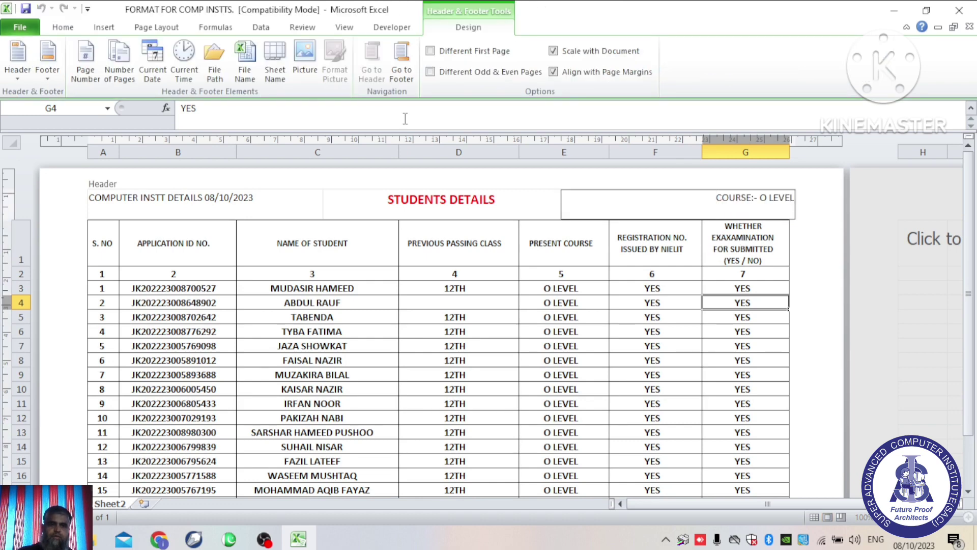
{"action": "left_click", "coordinate": [184, 60]}
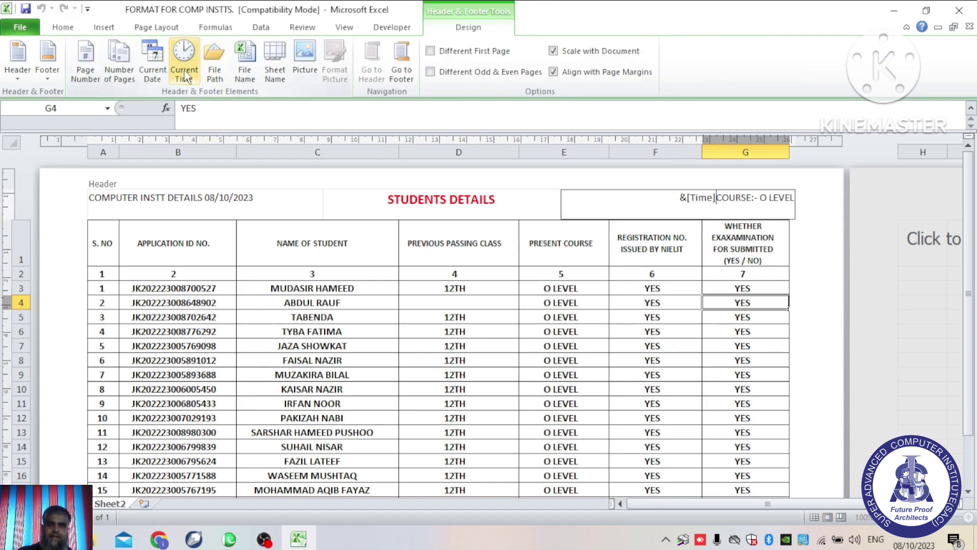
{"action": "left_click", "coordinate": [585, 182]}
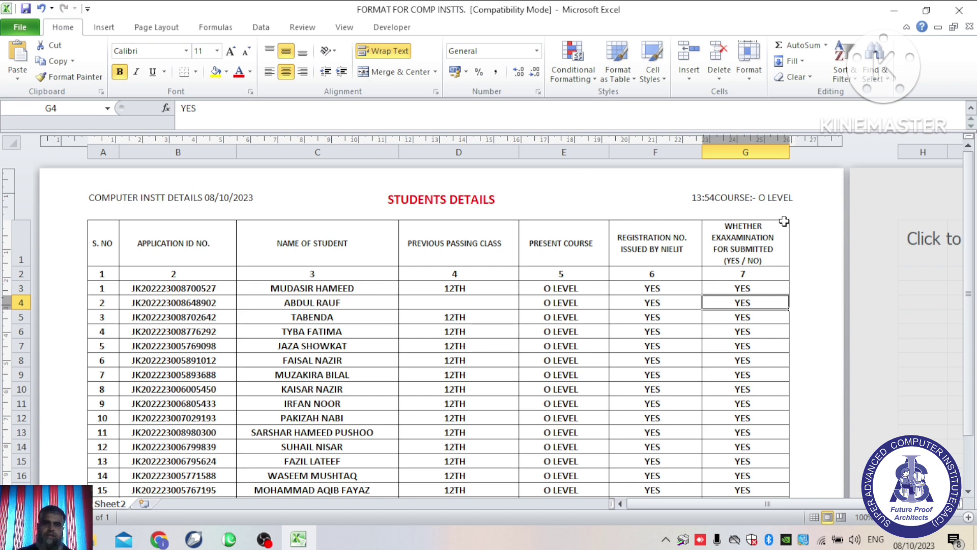
Step: Add the Number of Pages code in front of the time in the right header
{"action": "left_click", "coordinate": [299, 203]}
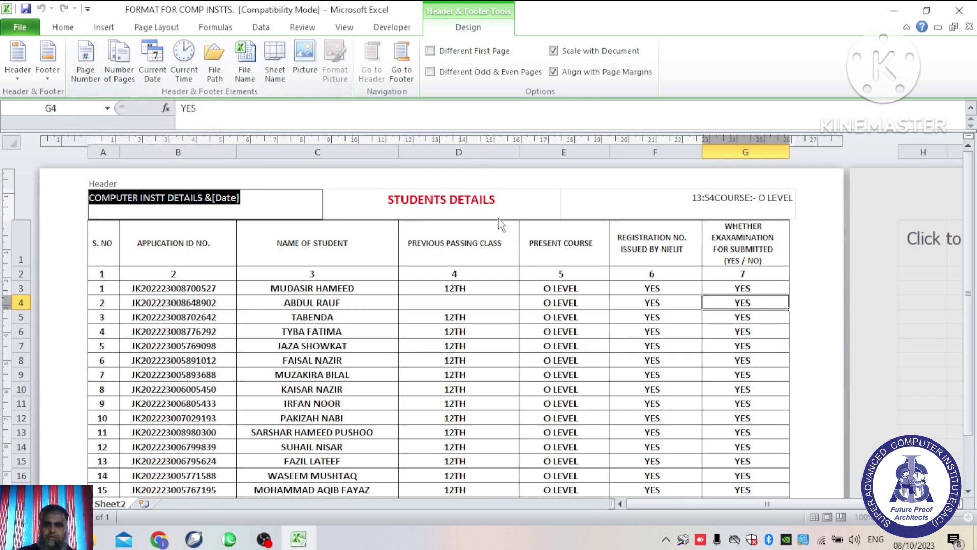
{"action": "left_click", "coordinate": [687, 206]}
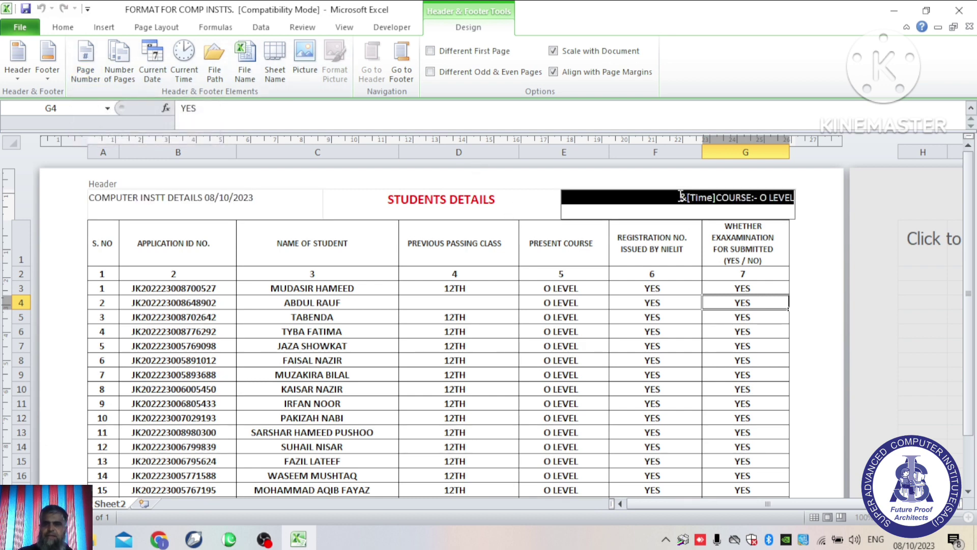
{"action": "left_click", "coordinate": [678, 216]}
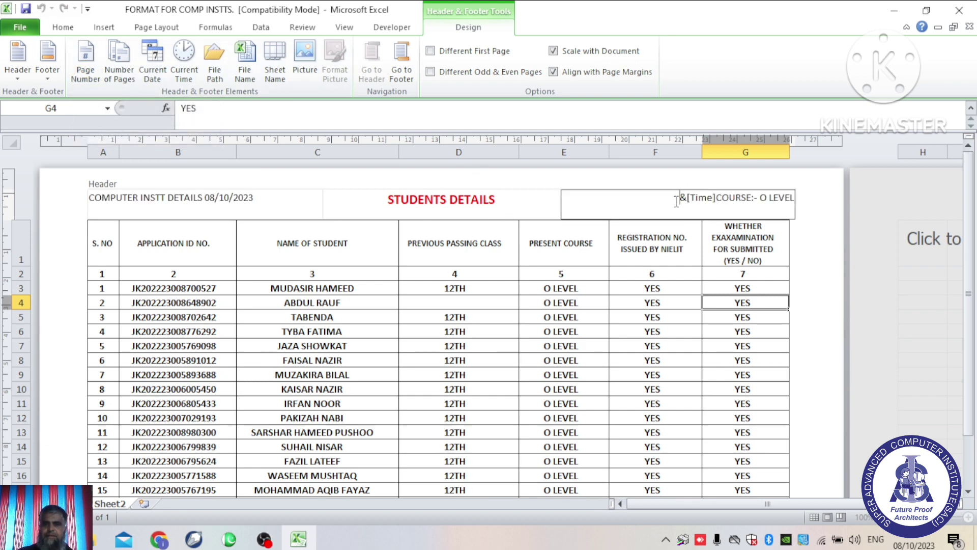
{"action": "left_click", "coordinate": [119, 64]}
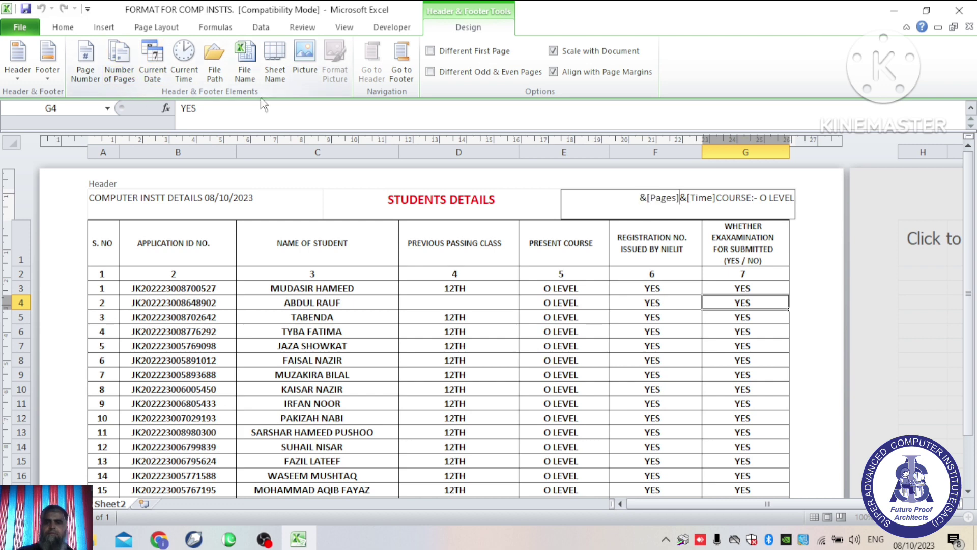
{"action": "left_click", "coordinate": [553, 171]}
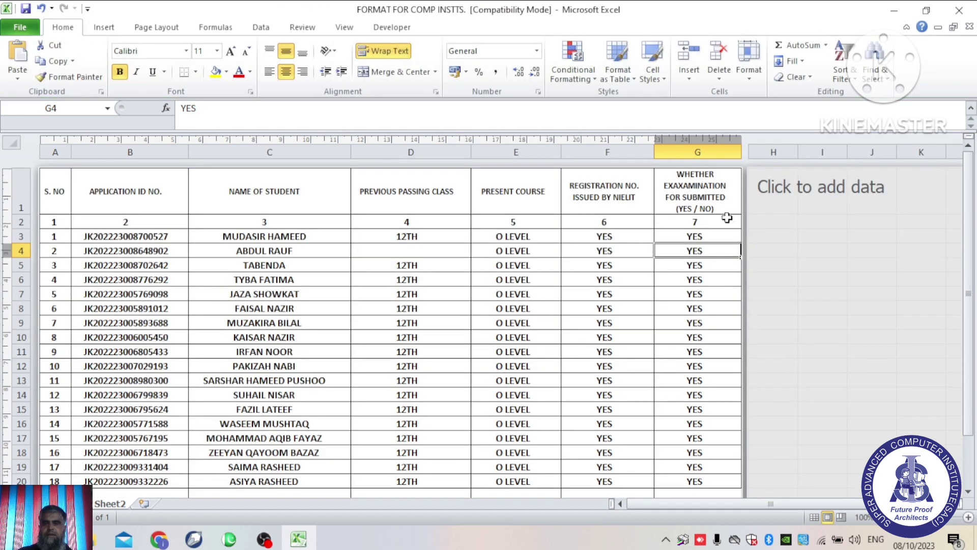
Step: Reopen the header to review the right section and select its contents
{"action": "left_click", "coordinate": [104, 27]}
{"action": "left_click", "coordinate": [714, 71]}
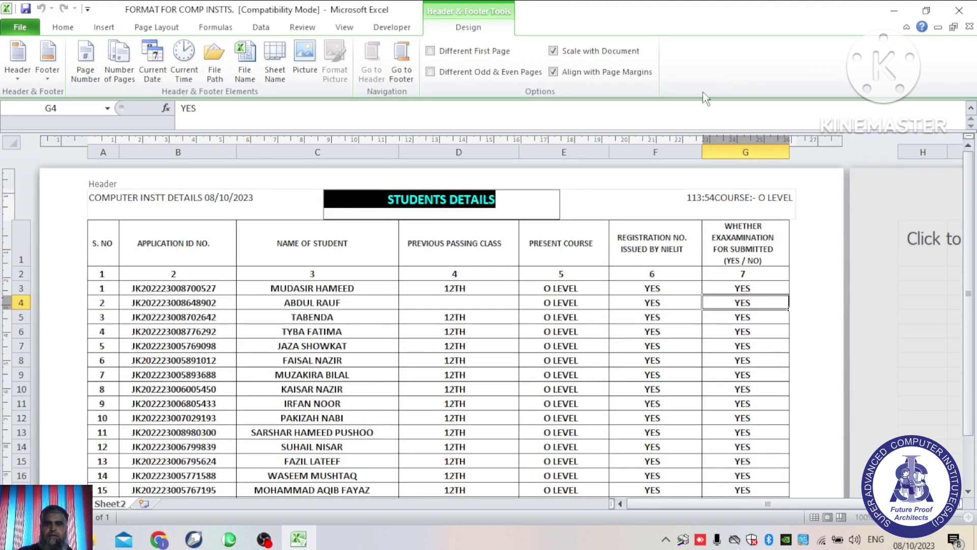
{"action": "left_click", "coordinate": [645, 182]}
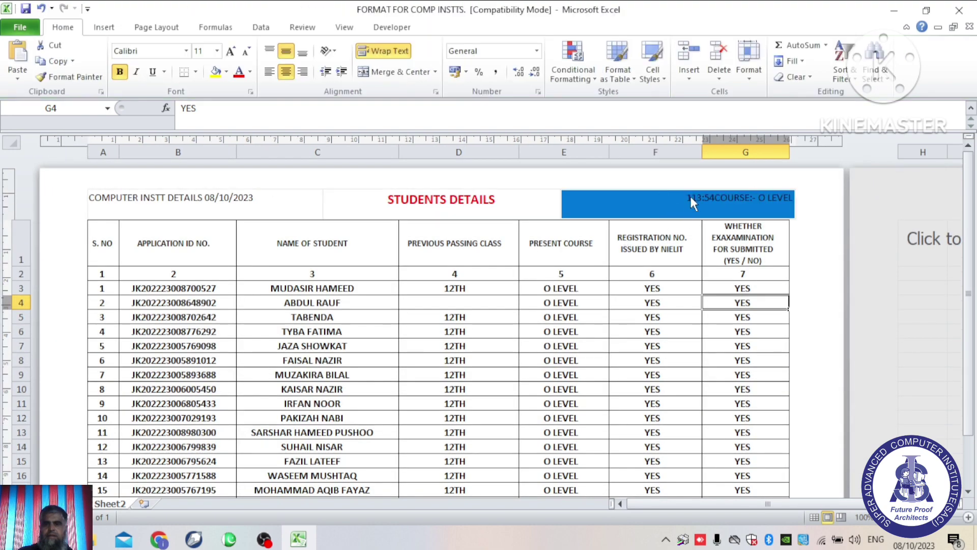
{"action": "left_click", "coordinate": [690, 197]}
{"action": "left_click", "coordinate": [623, 188]}
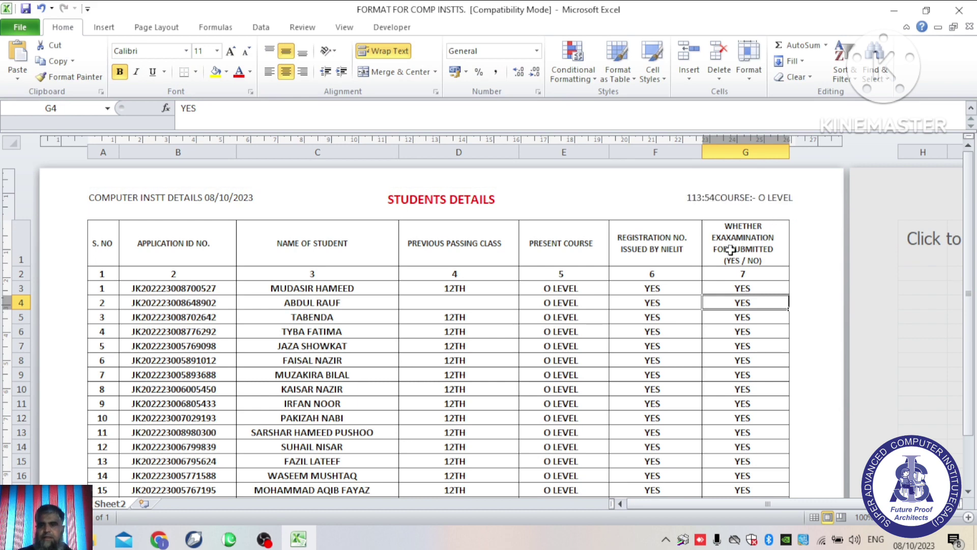
{"action": "left_click", "coordinate": [670, 199]}
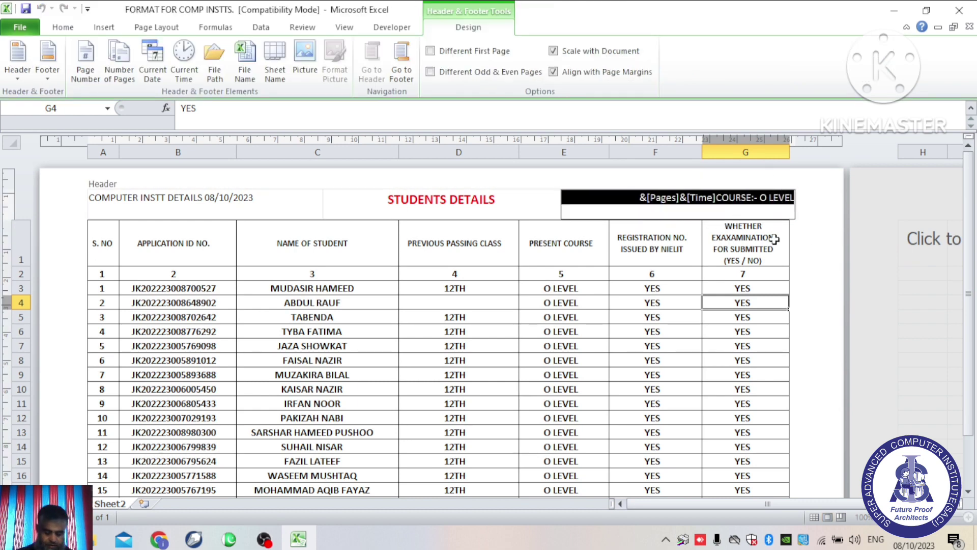
Step: Clear the right header so it holds only the &[Pages] code, showing 1
{"action": "key", "text": "Delete"}
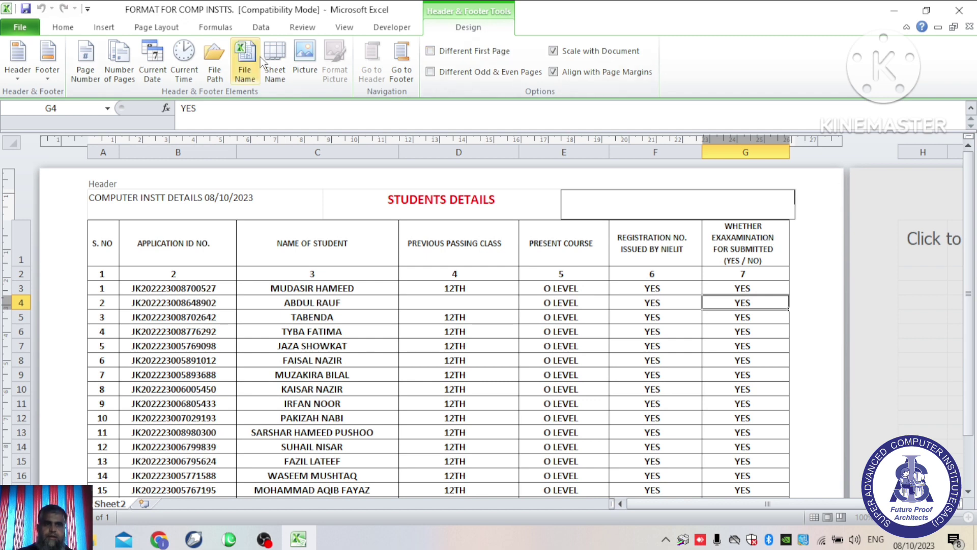
{"action": "left_click", "coordinate": [128, 87]}
{"action": "left_click", "coordinate": [743, 181]}
{"action": "scroll", "coordinate": [820, 232], "scroll_direction": "down", "scroll_amount": 10}
{"action": "scroll", "coordinate": [819, 229], "scroll_direction": "up", "scroll_amount": 10}
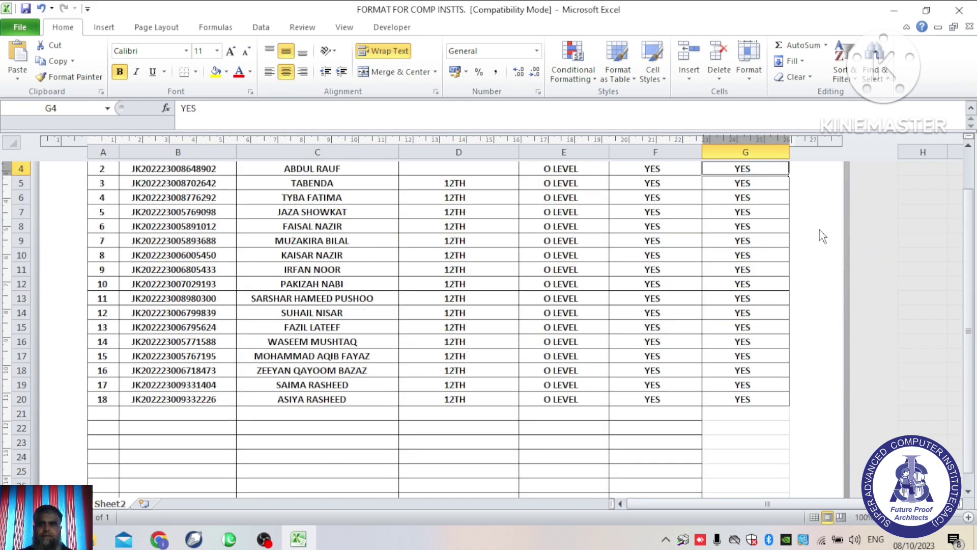
{"action": "left_click", "coordinate": [694, 211]}
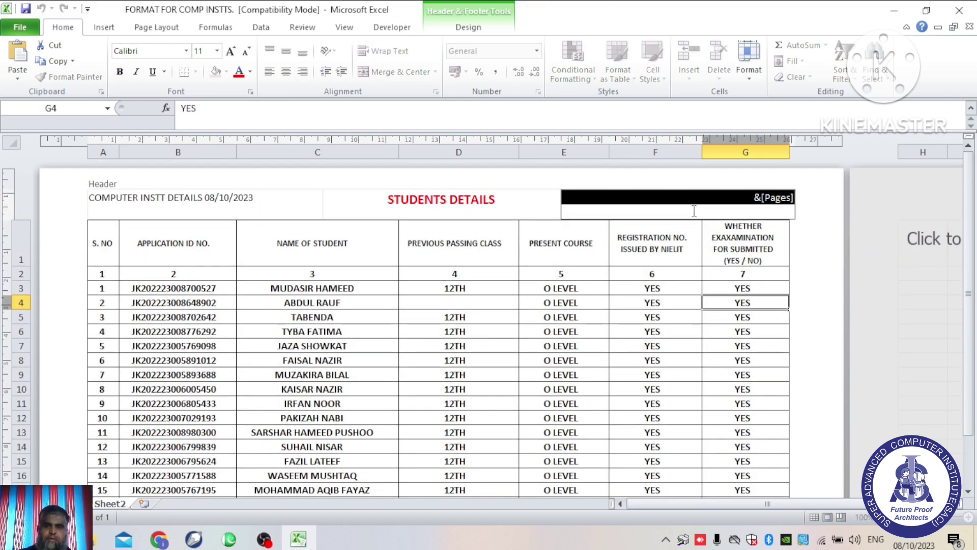
{"action": "left_click", "coordinate": [365, 182]}
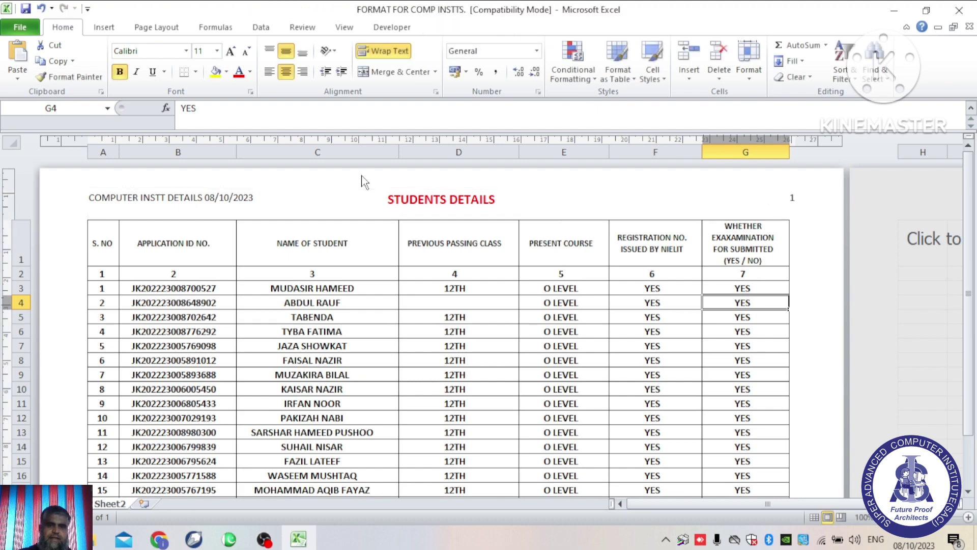
{"action": "left_click", "coordinate": [104, 27]}
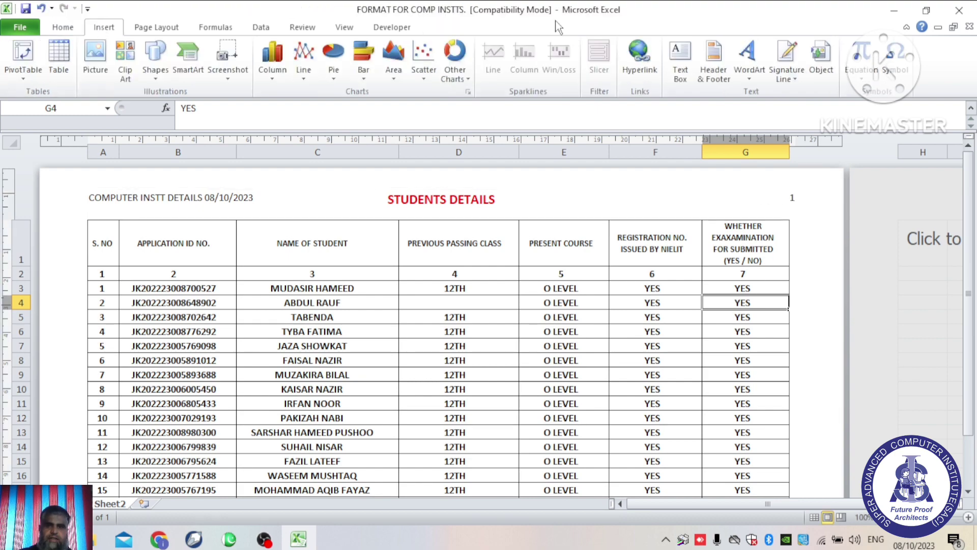
{"action": "left_click", "coordinate": [706, 82]}
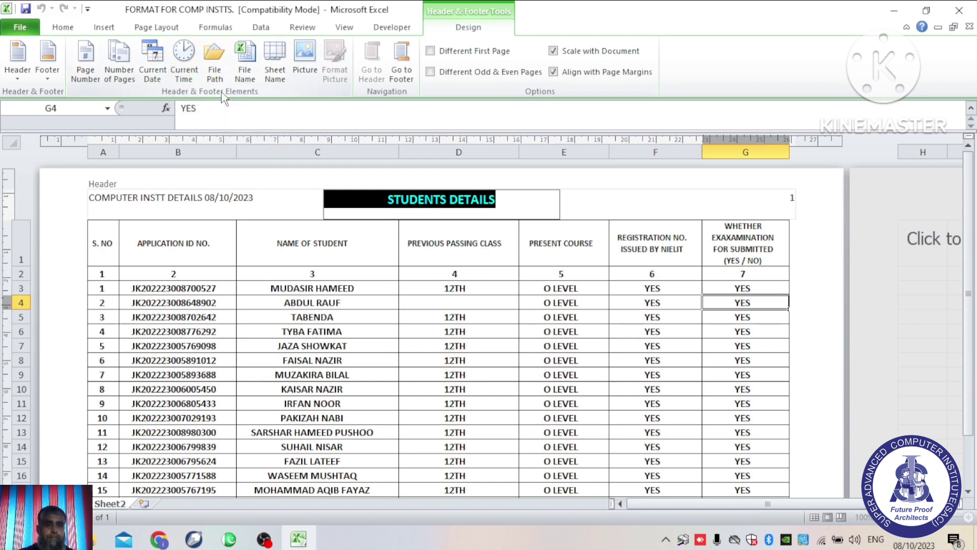
Step: Swap the right header's &[Pages] code for the workbook's File Path code
{"action": "left_click", "coordinate": [780, 200]}
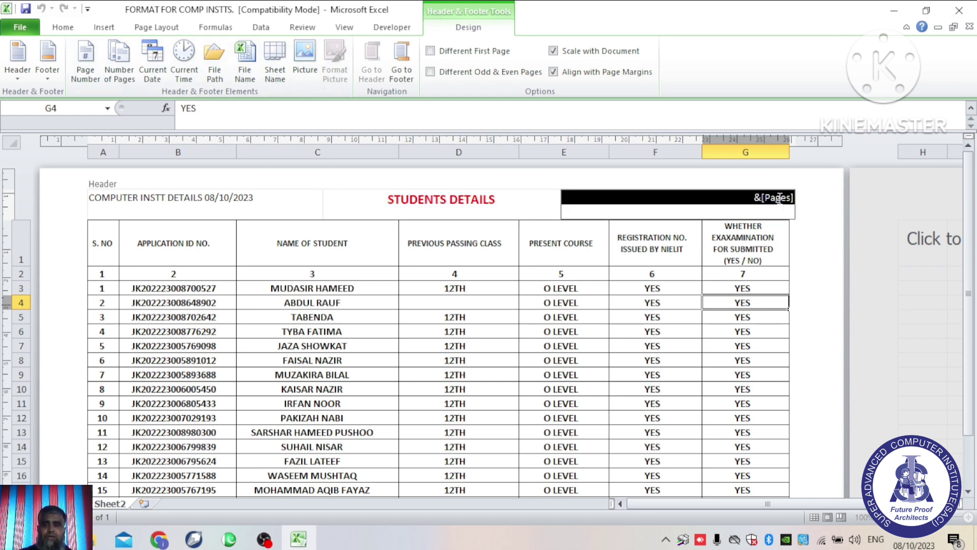
{"action": "left_click_drag", "start_coordinate": [754, 199], "coordinate": [812, 211]}
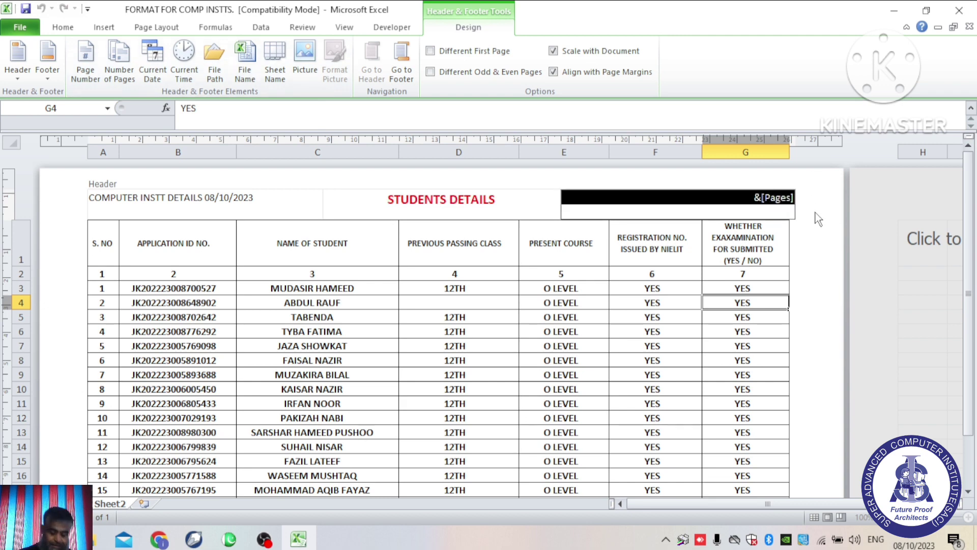
{"action": "key", "text": "Delete"}
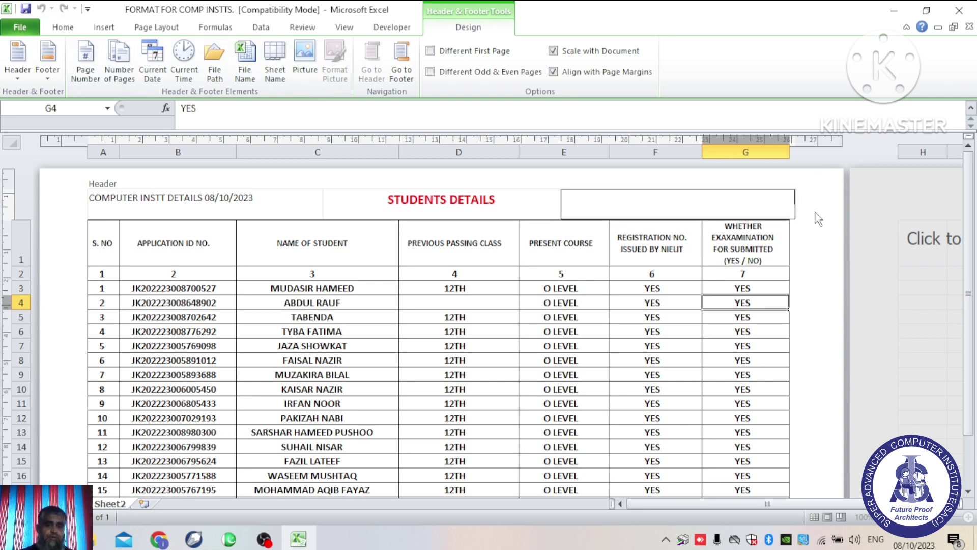
{"action": "left_click", "coordinate": [213, 80]}
{"action": "left_click", "coordinate": [593, 224]}
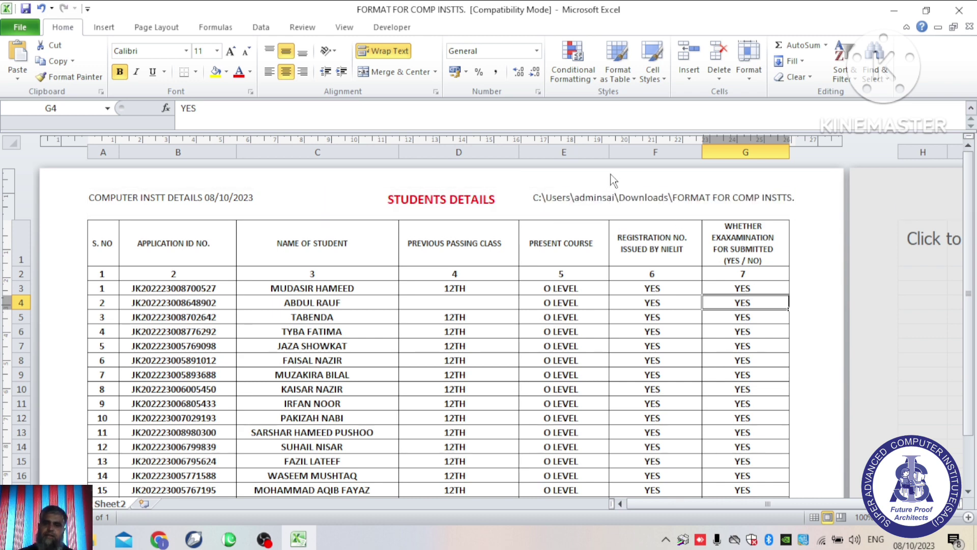
Step: Replace the left header's title and date with the File Name code, FORMAT FOR COMP INSTTS
{"action": "left_click", "coordinate": [103, 27]}
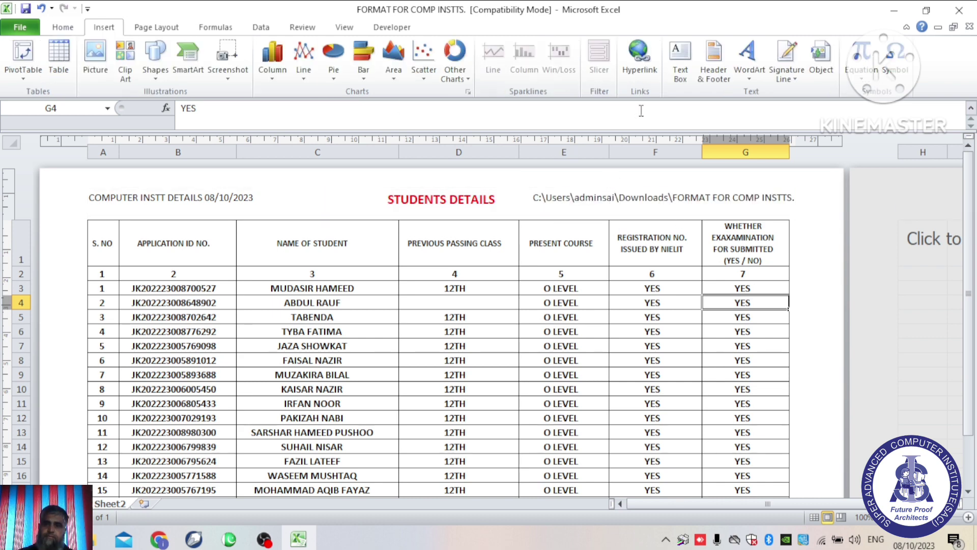
{"action": "left_click", "coordinate": [714, 60]}
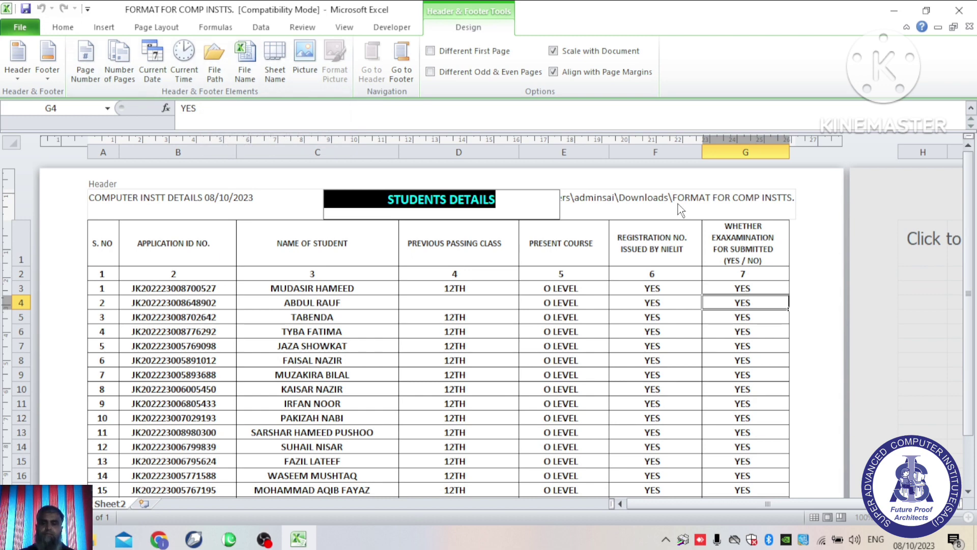
{"action": "left_click", "coordinate": [811, 200]}
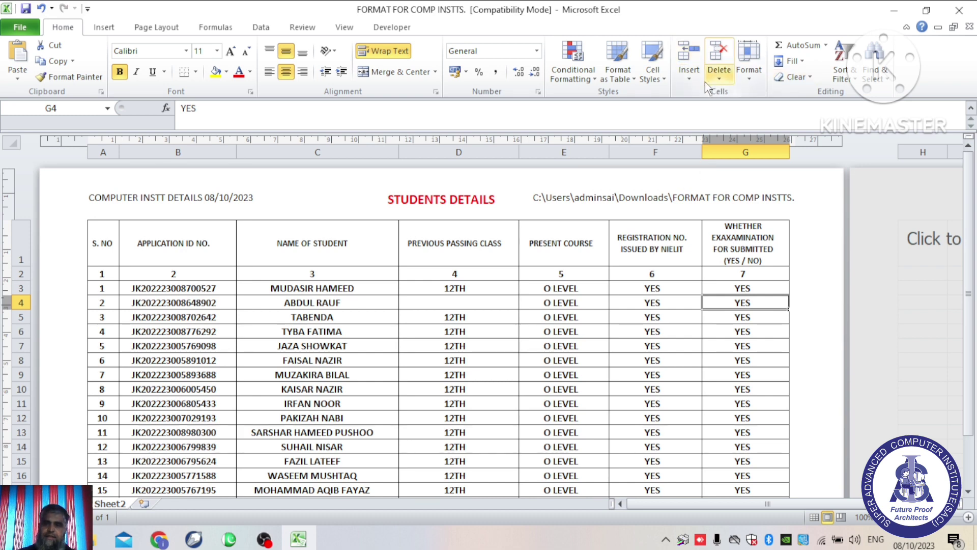
{"action": "left_click", "coordinate": [103, 26]}
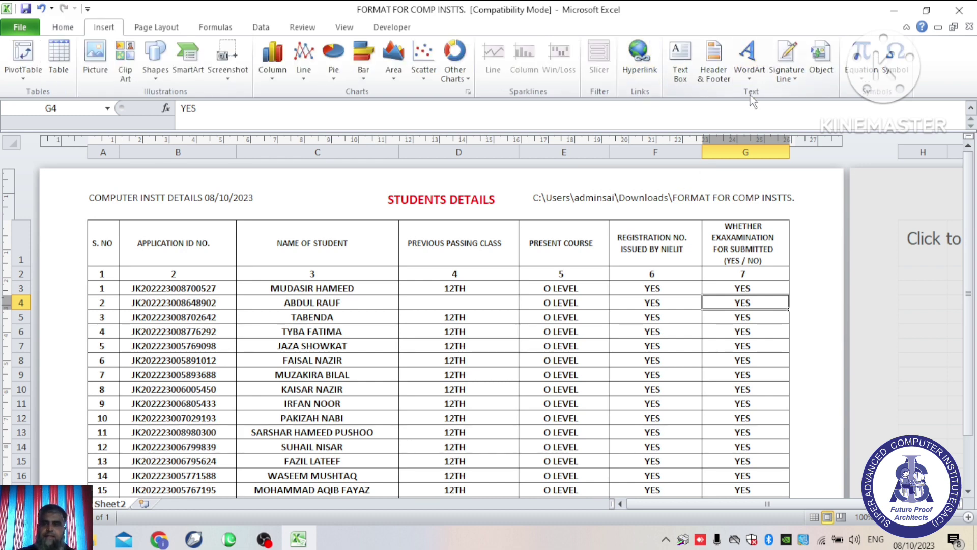
{"action": "left_click", "coordinate": [714, 75]}
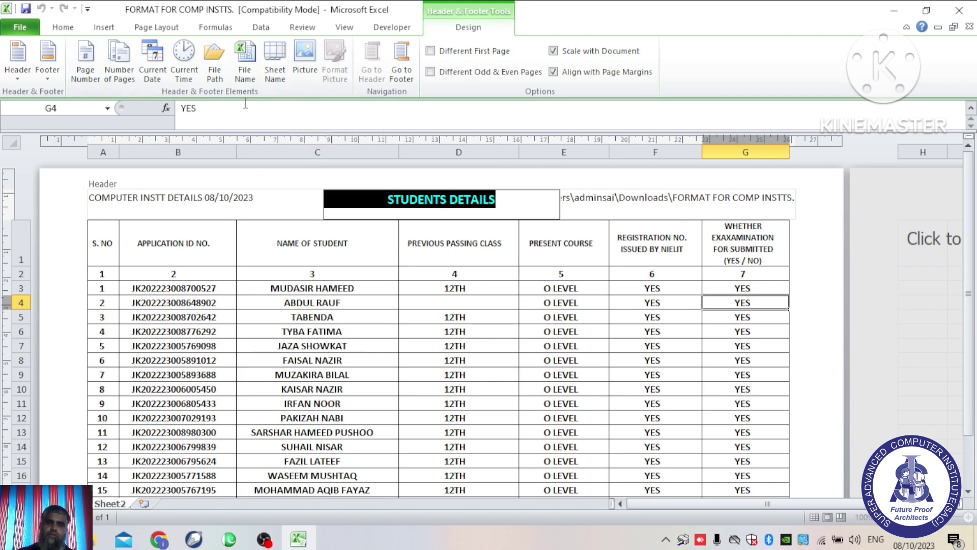
{"action": "left_click", "coordinate": [271, 195]}
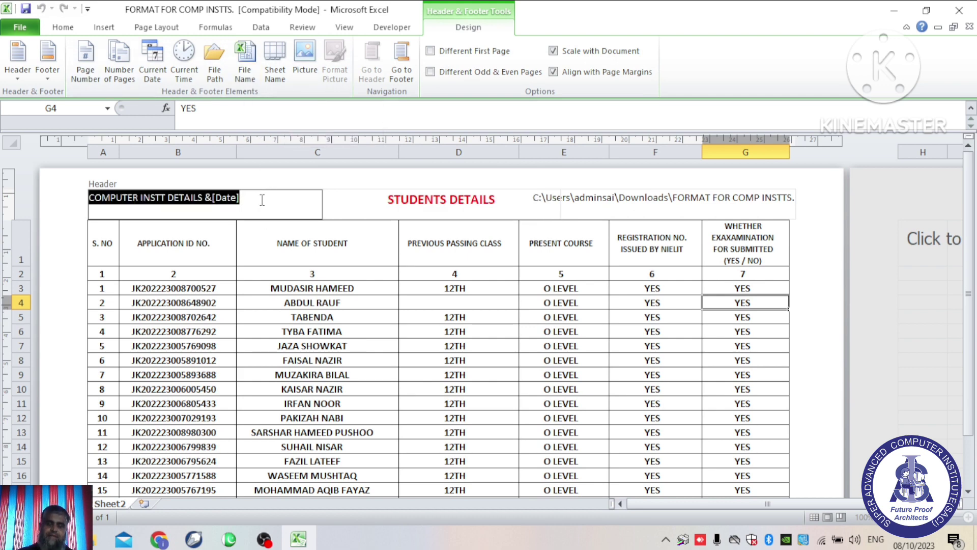
{"action": "key", "text": "Delete"}
{"action": "left_click", "coordinate": [245, 66]}
{"action": "left_click", "coordinate": [237, 182]}
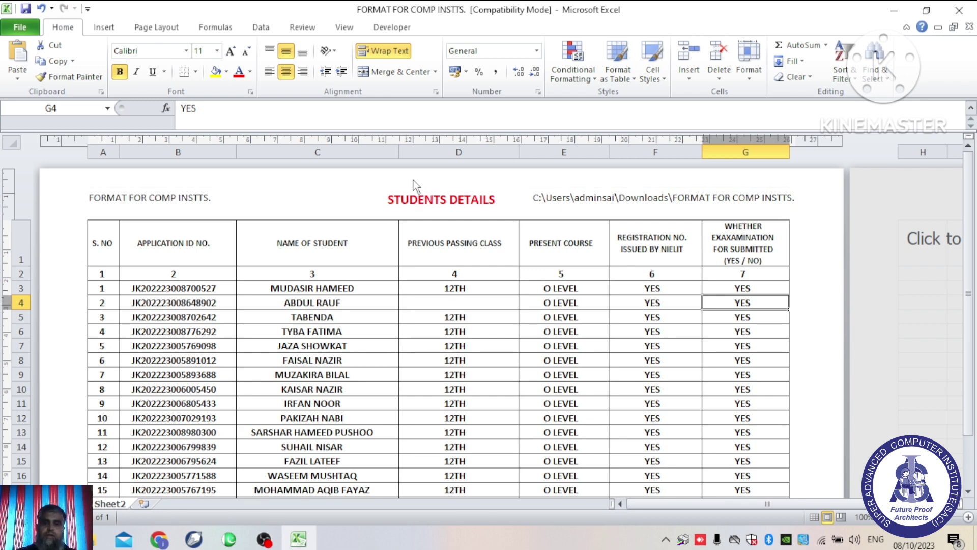
Step: Swap the left header's &[File] code for the Sheet Name code, showing Sheet2
{"action": "left_click", "coordinate": [104, 27]}
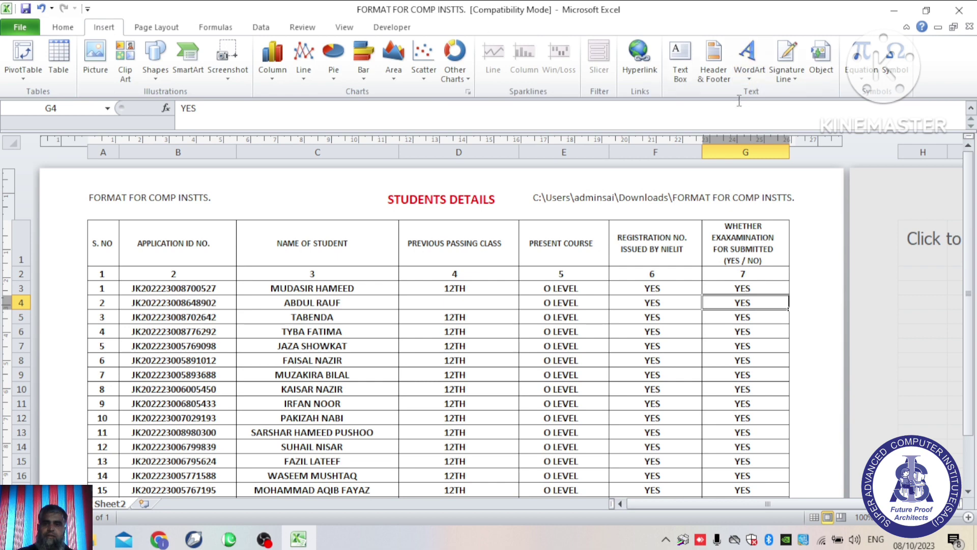
{"action": "left_click", "coordinate": [713, 59]}
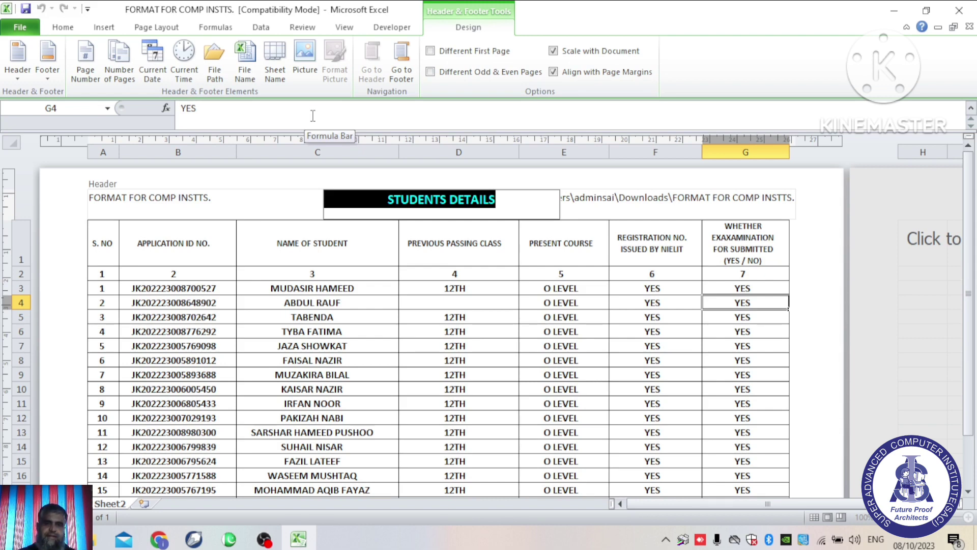
{"action": "left_click", "coordinate": [240, 206]}
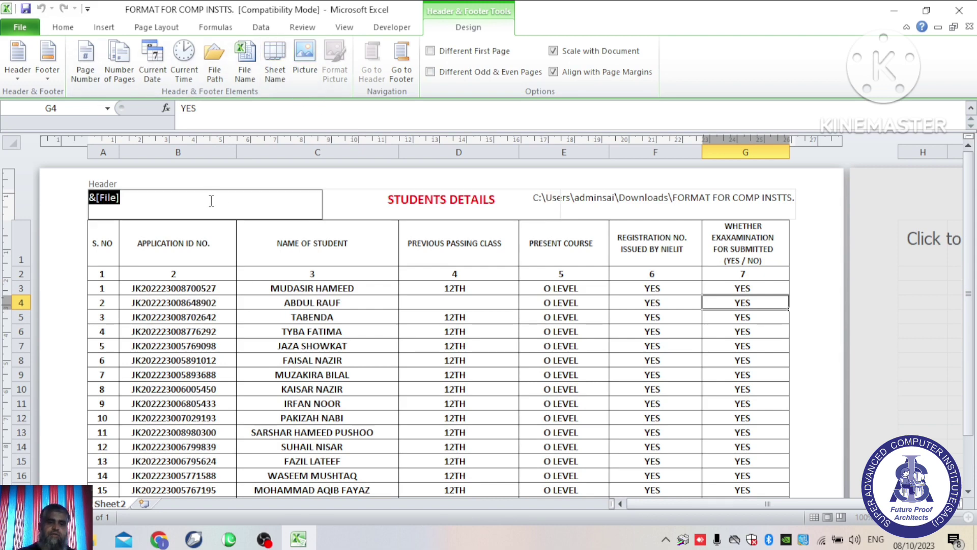
{"action": "key", "text": "Delete"}
{"action": "left_click", "coordinate": [275, 63]}
{"action": "left_click", "coordinate": [181, 178]}
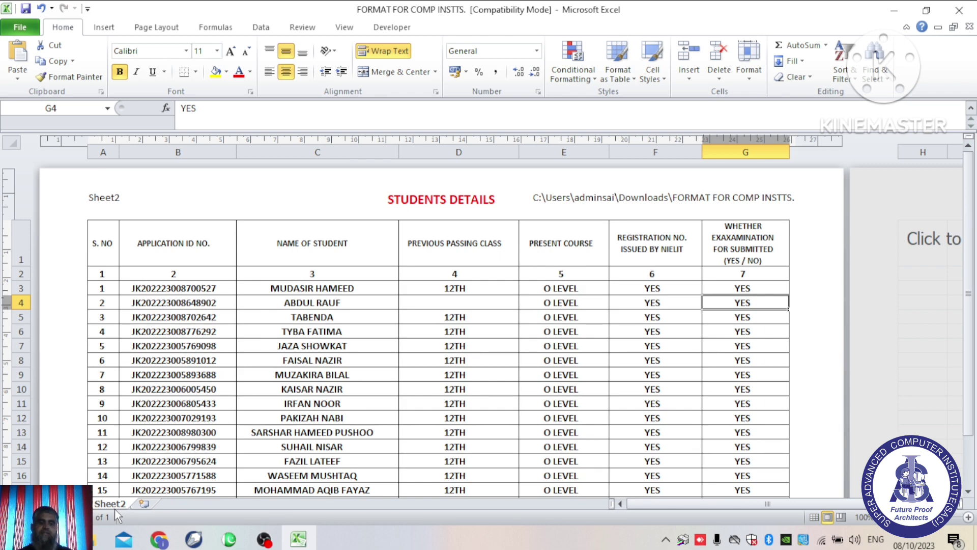
Step: Delete the left header's &[Tab] code and insert the GRAPES picture from the Desktop
{"action": "left_click", "coordinate": [127, 206]}
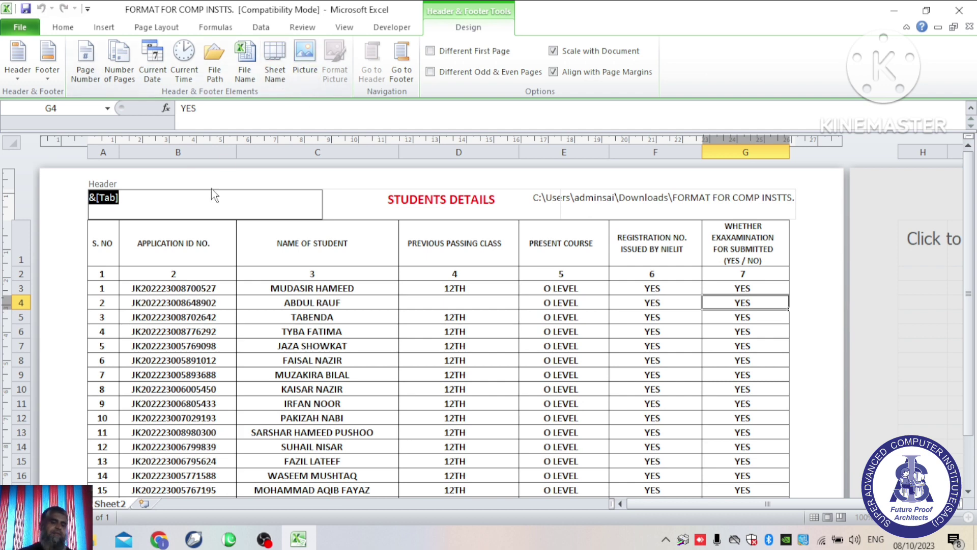
{"action": "key", "text": "Delete"}
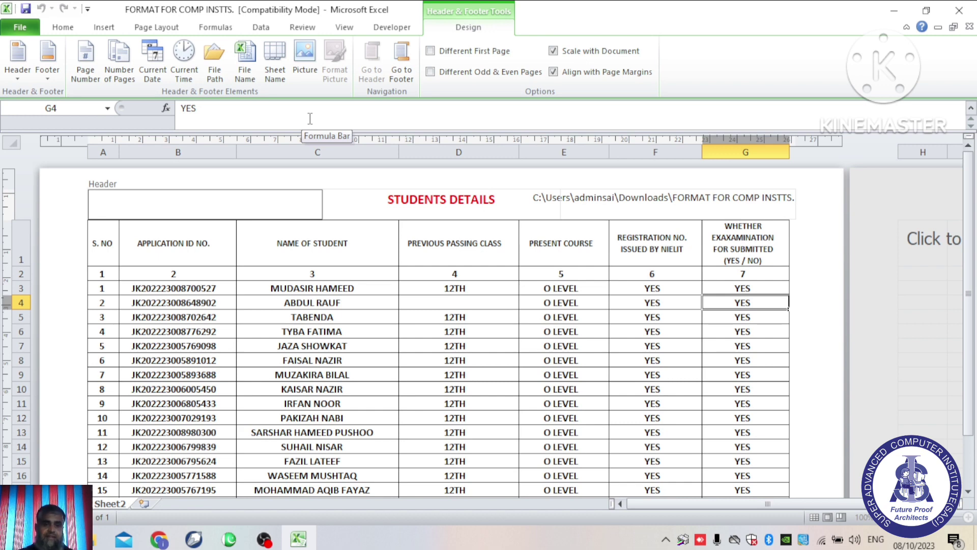
{"action": "left_click", "coordinate": [308, 73]}
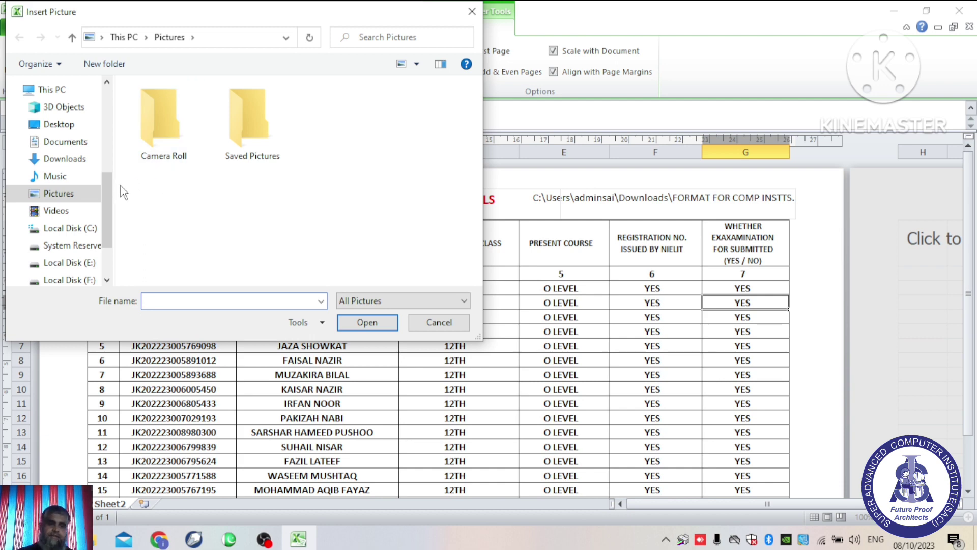
{"action": "scroll", "coordinate": [90, 101], "scroll_direction": "up", "scroll_amount": 5}
{"action": "left_click", "coordinate": [68, 168]}
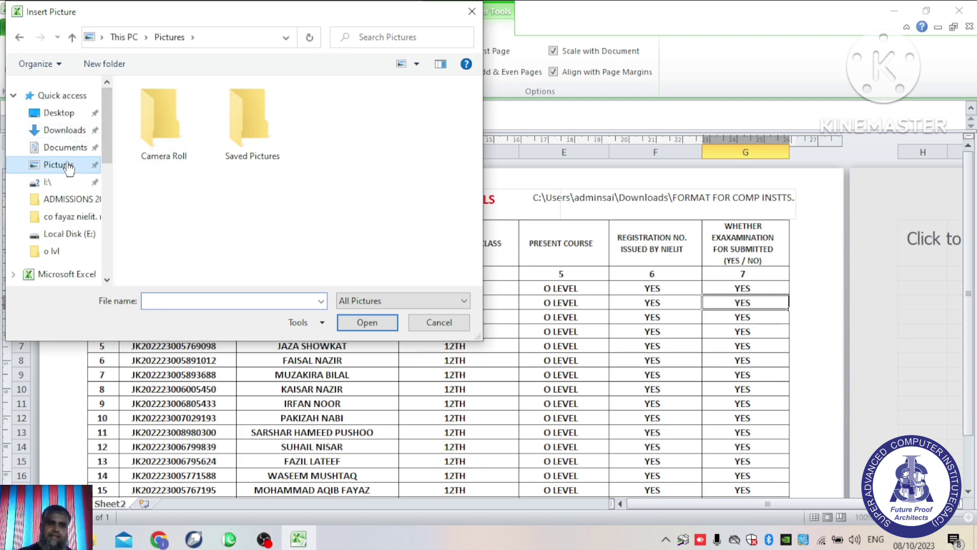
{"action": "left_click", "coordinate": [69, 114]}
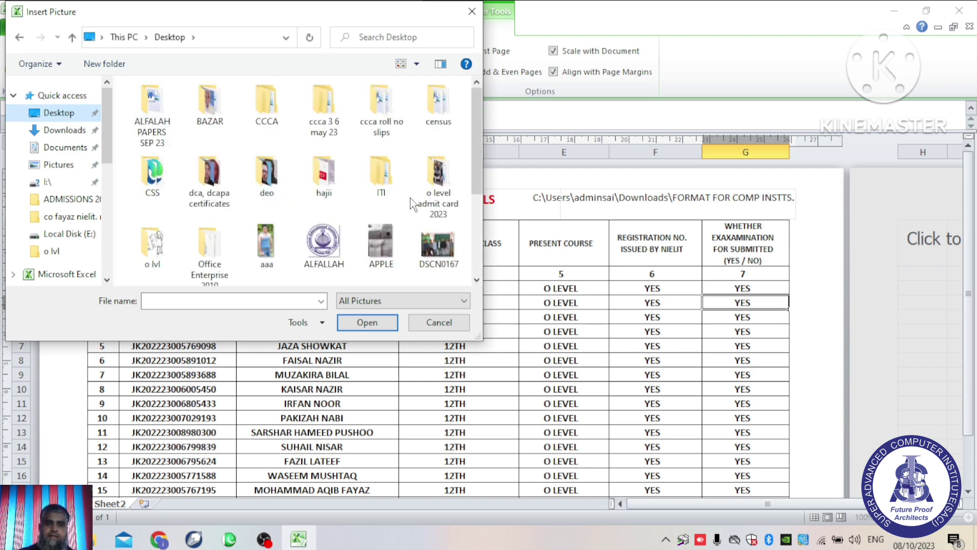
{"action": "scroll", "coordinate": [479, 183], "scroll_direction": "down", "scroll_amount": 2}
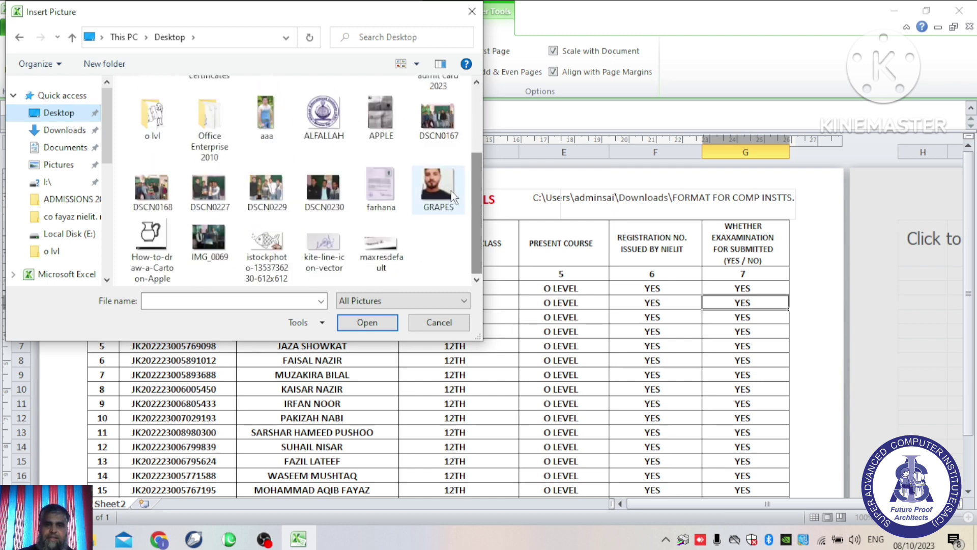
{"action": "double_click", "coordinate": [439, 186]}
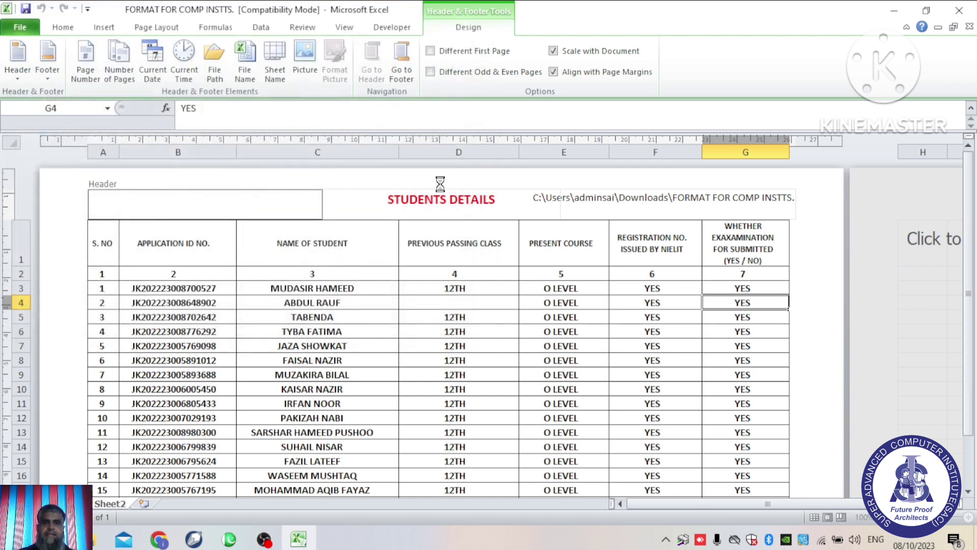
Step: Size the GRAPES header picture to 2.12 cm high (about 122%) and confirm Format Picture
{"action": "left_click", "coordinate": [295, 181]}
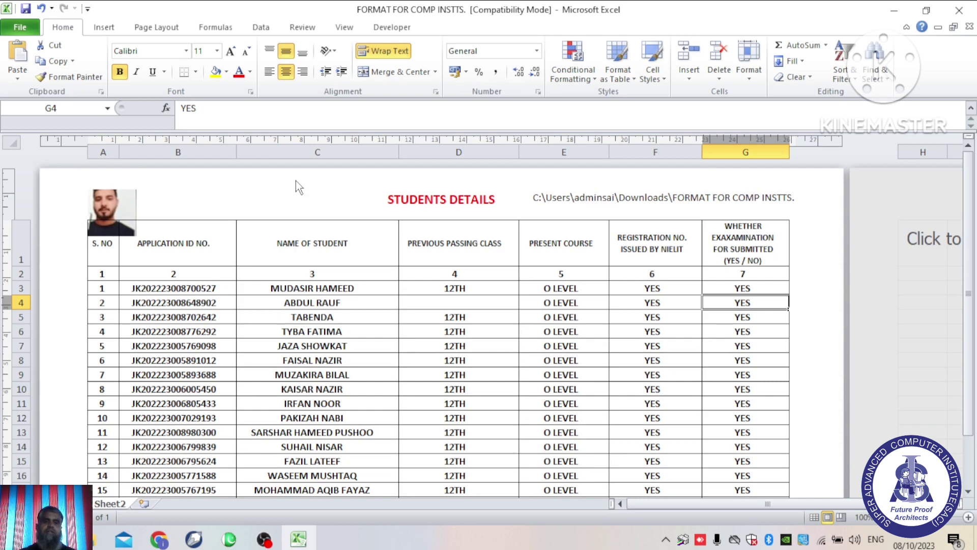
{"action": "left_click", "coordinate": [205, 212]}
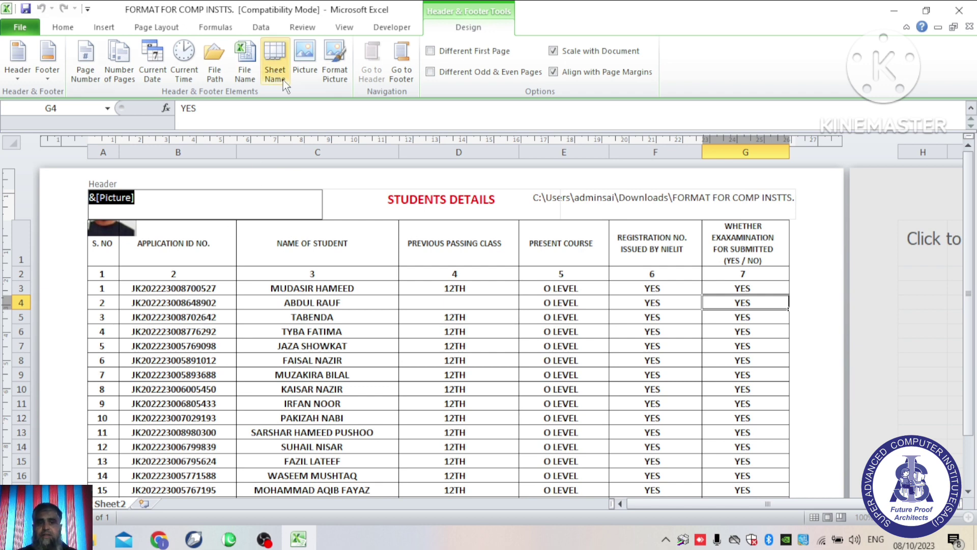
{"action": "left_click", "coordinate": [337, 74]}
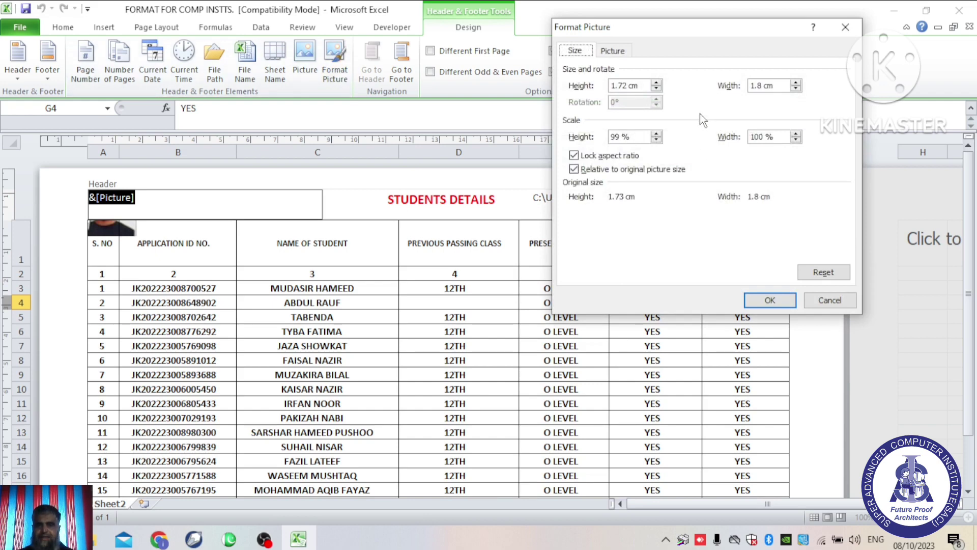
{"action": "left_click", "coordinate": [657, 82]}
{"action": "left_click", "coordinate": [656, 83]}
{"action": "left_click", "coordinate": [656, 82]}
{"action": "left_click", "coordinate": [657, 82]}
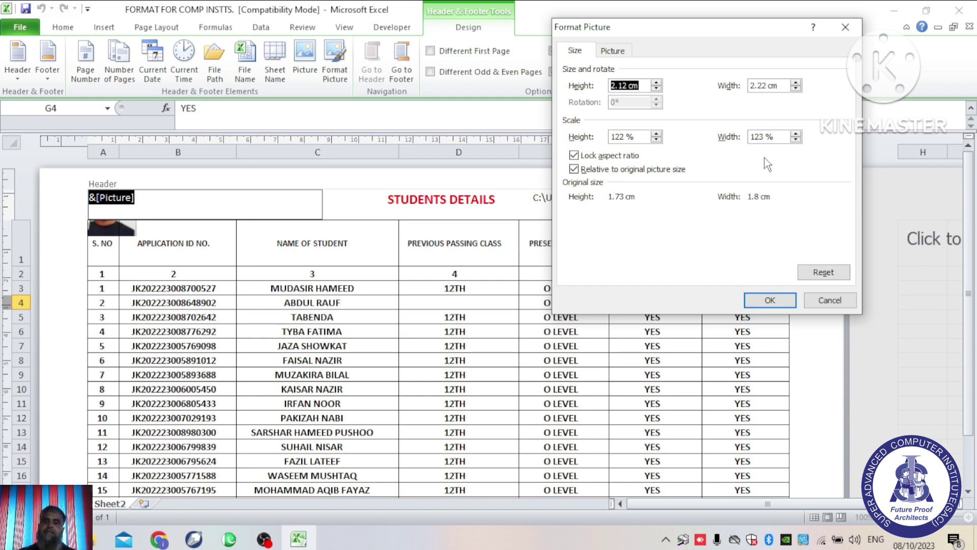
{"action": "left_click", "coordinate": [613, 50]}
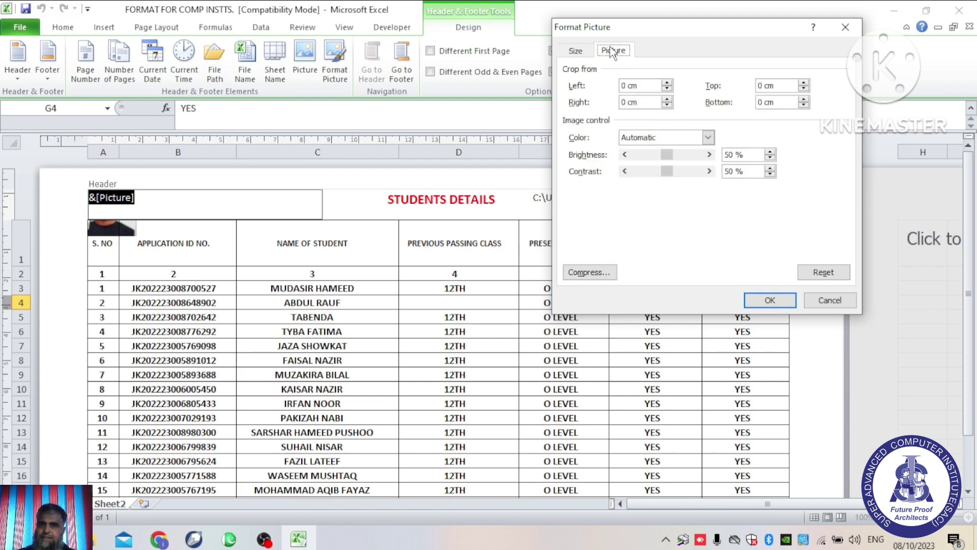
{"action": "left_click", "coordinate": [576, 51]}
{"action": "left_click", "coordinate": [845, 27]}
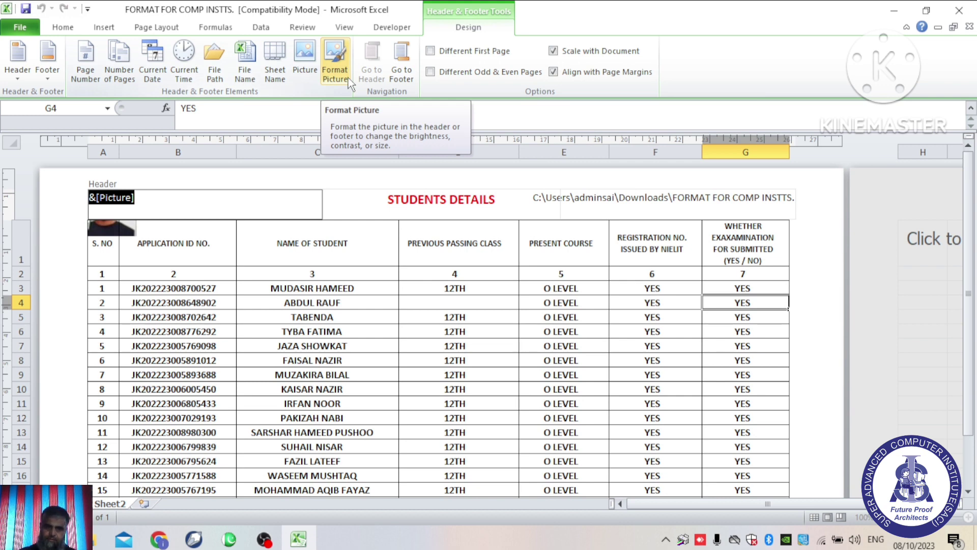
{"action": "left_click", "coordinate": [113, 229]}
Step: Delete the photo's &[Picture] code from the left header section, keeping STUDENTS DETAILS and the file path
{"action": "left_click", "coordinate": [165, 218]}
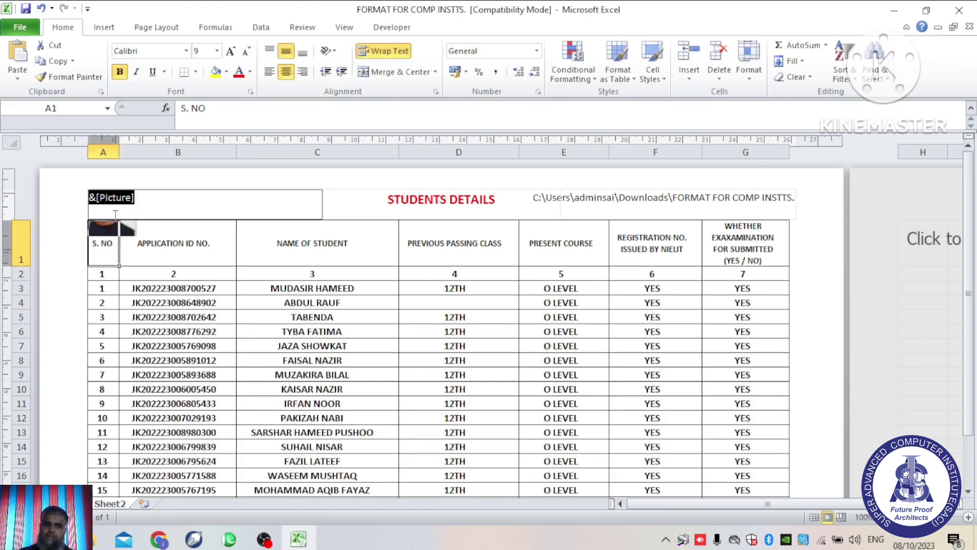
{"action": "left_click", "coordinate": [193, 175]}
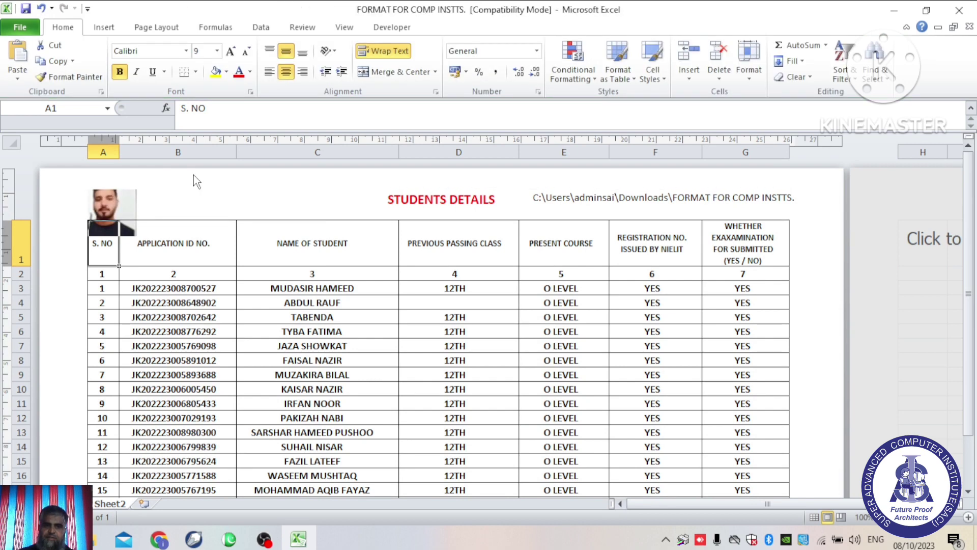
{"action": "left_click", "coordinate": [113, 199]}
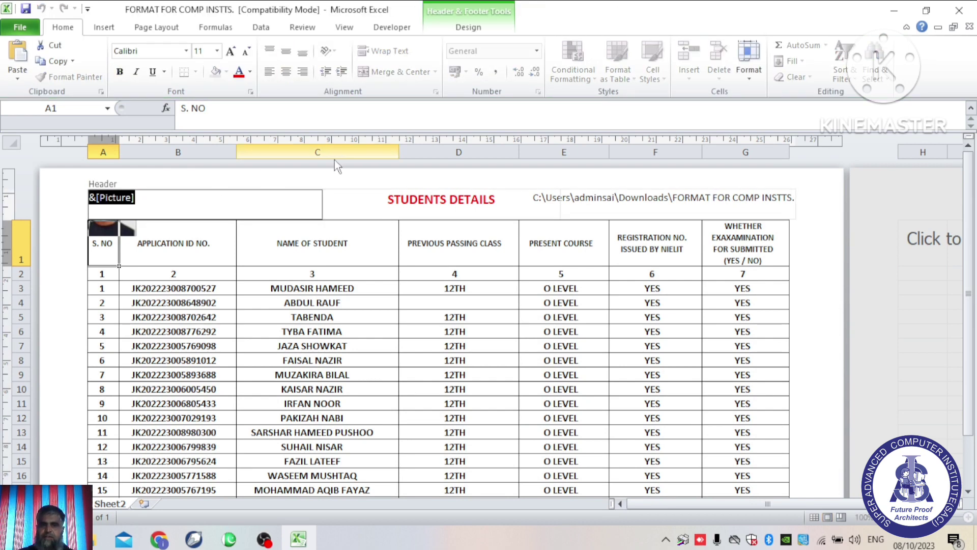
{"action": "left_click", "coordinate": [104, 27]}
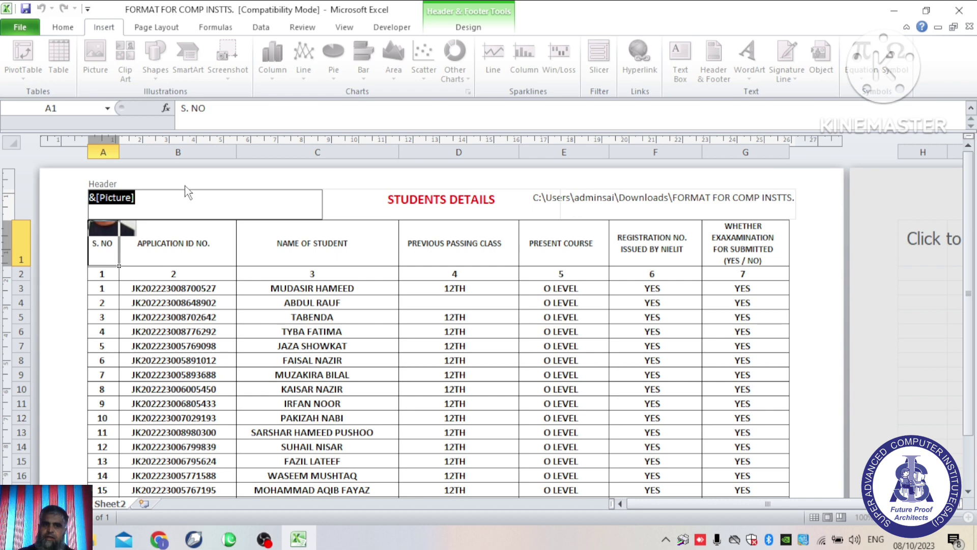
{"action": "left_click", "coordinate": [185, 186]}
{"action": "left_click", "coordinate": [131, 213]}
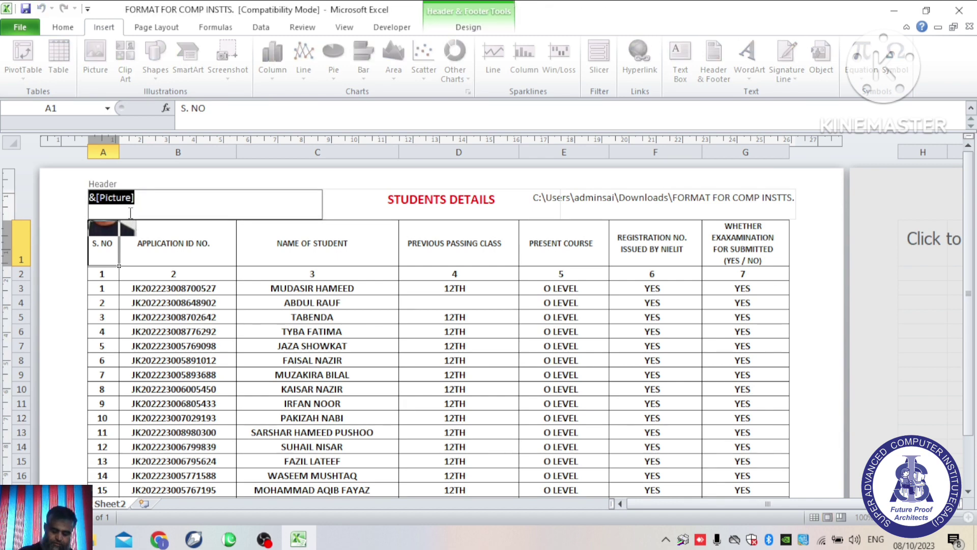
{"action": "key", "text": "Delete"}
{"action": "left_click", "coordinate": [178, 173]}
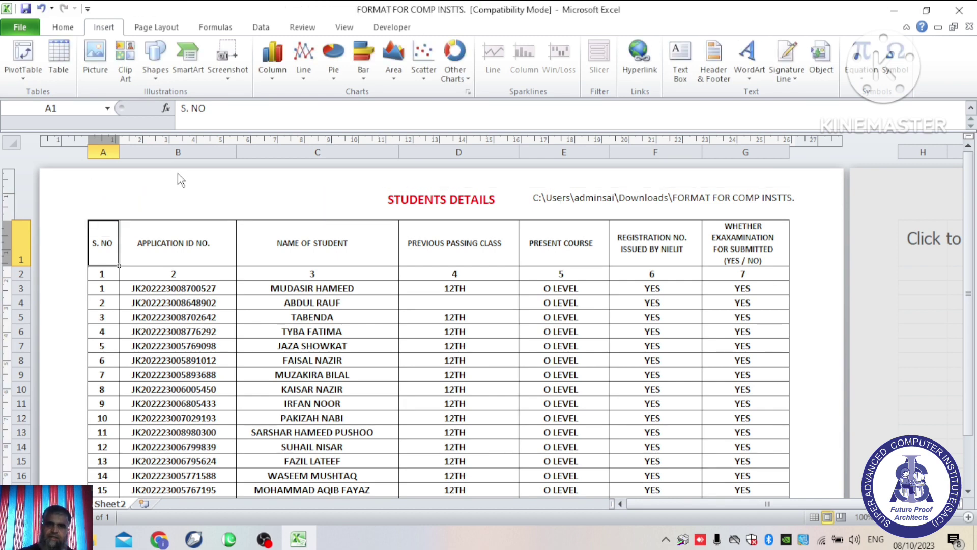
Step: Open Header & Footer editing and jump down to the empty page footer
{"action": "left_click", "coordinate": [725, 68]}
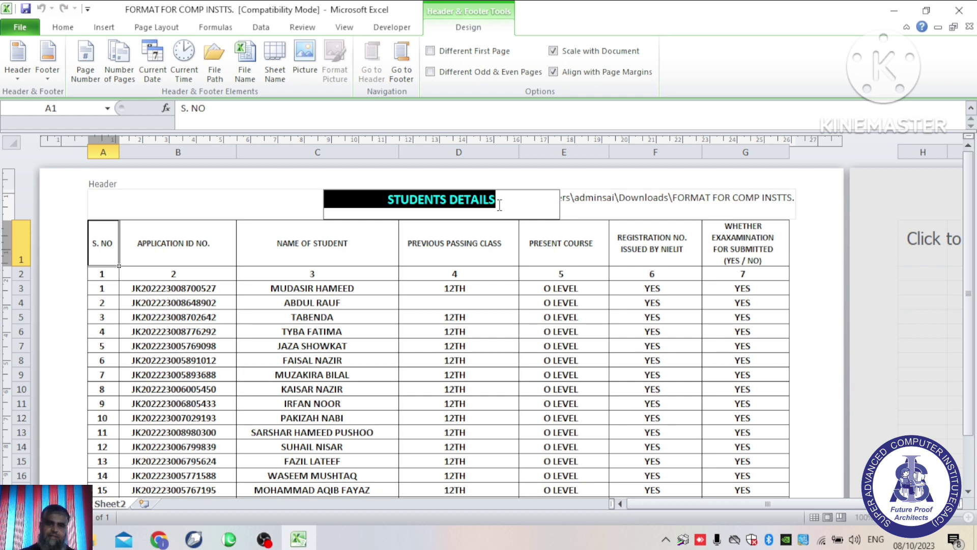
{"action": "left_click", "coordinate": [407, 86]}
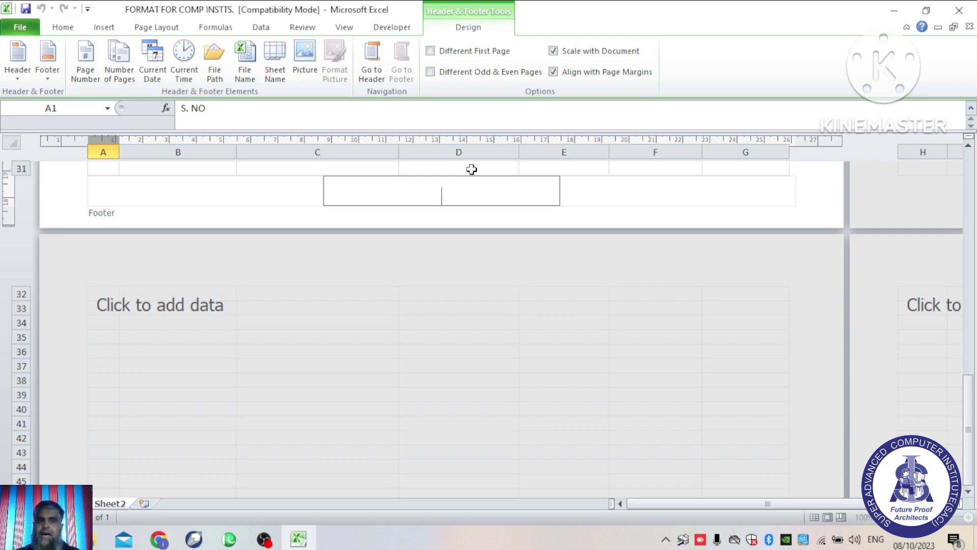
Step: Type the person's name into the centre footer section, correcting a mistyped letter
{"action": "left_click", "coordinate": [375, 80]}
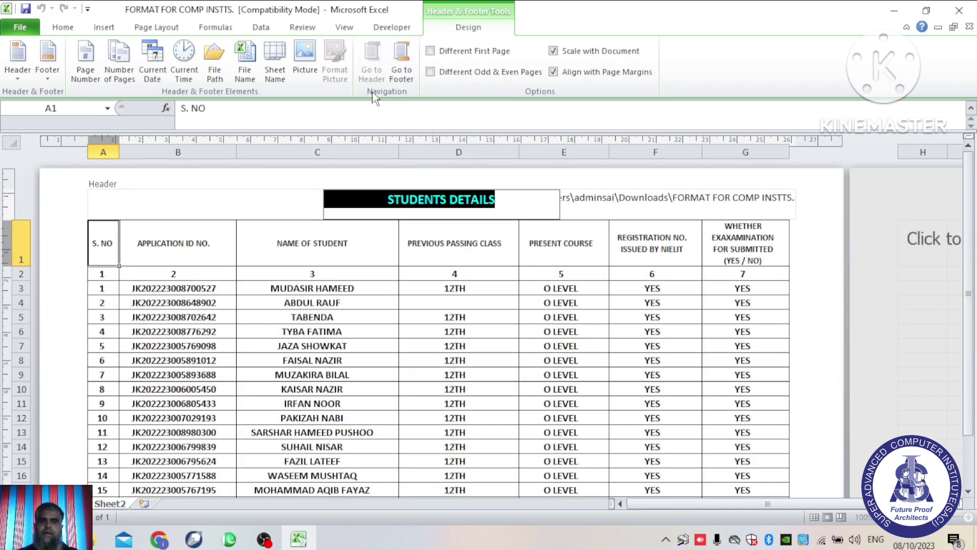
{"action": "left_click", "coordinate": [408, 77]}
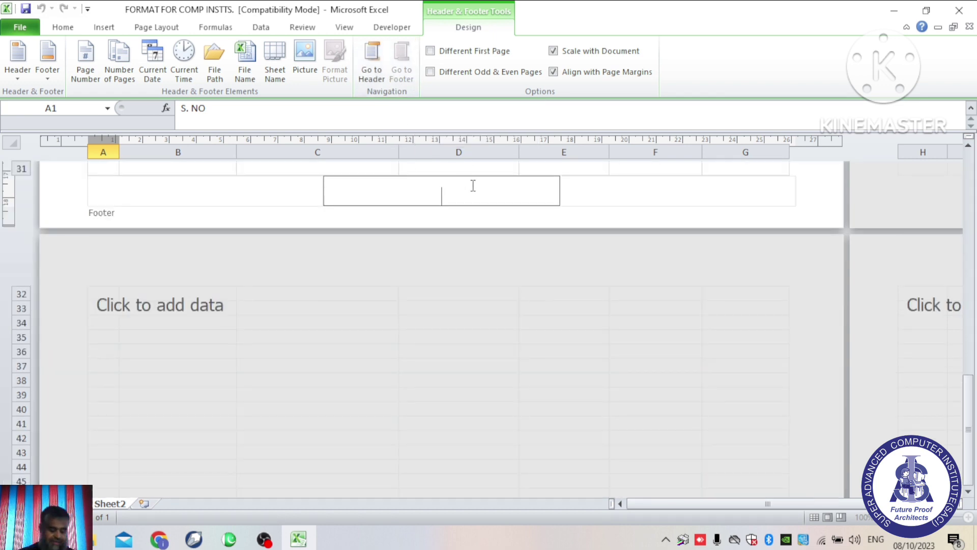
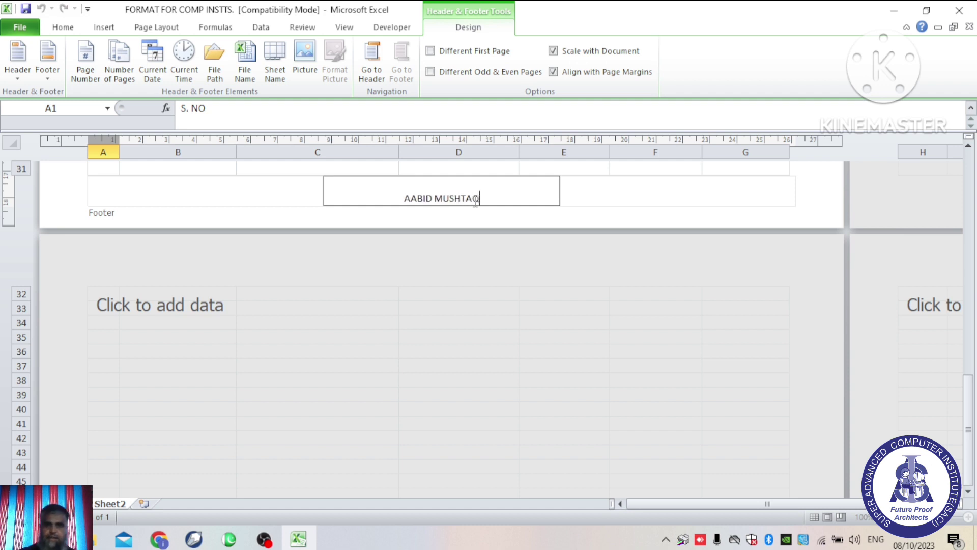
Step: Leave the footer, then reopen header and footer editing and return to the page header
{"action": "left_click", "coordinate": [655, 184]}
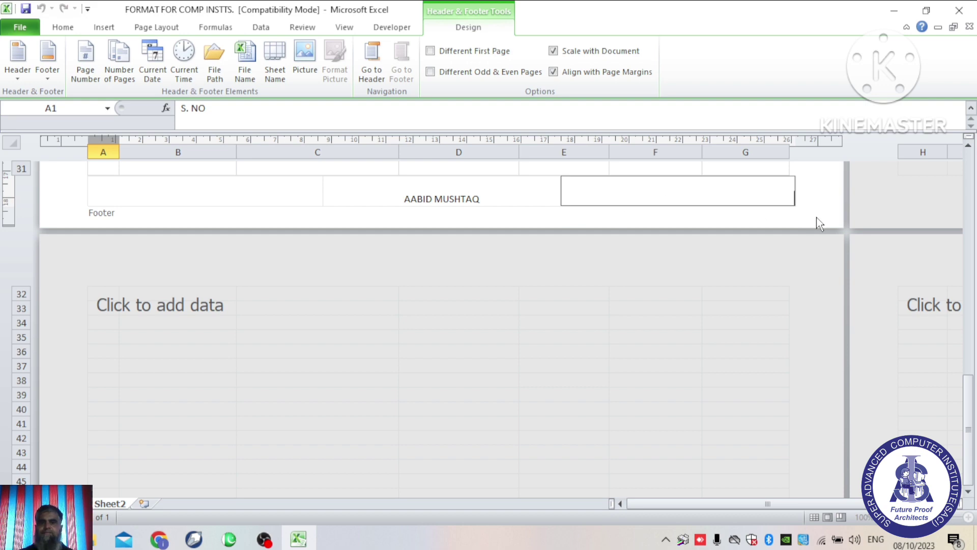
{"action": "left_click", "coordinate": [828, 198]}
{"action": "left_click", "coordinate": [489, 192]}
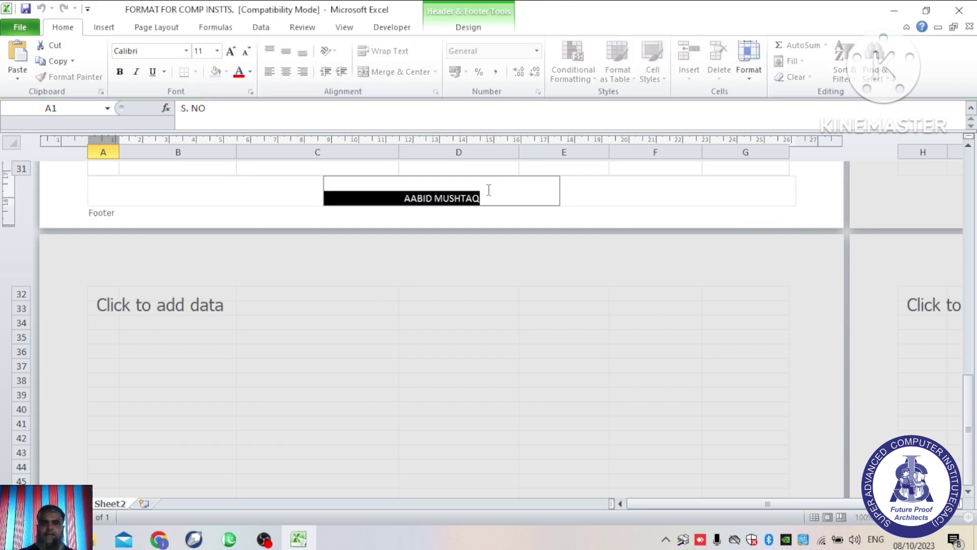
{"action": "left_click", "coordinate": [102, 23]}
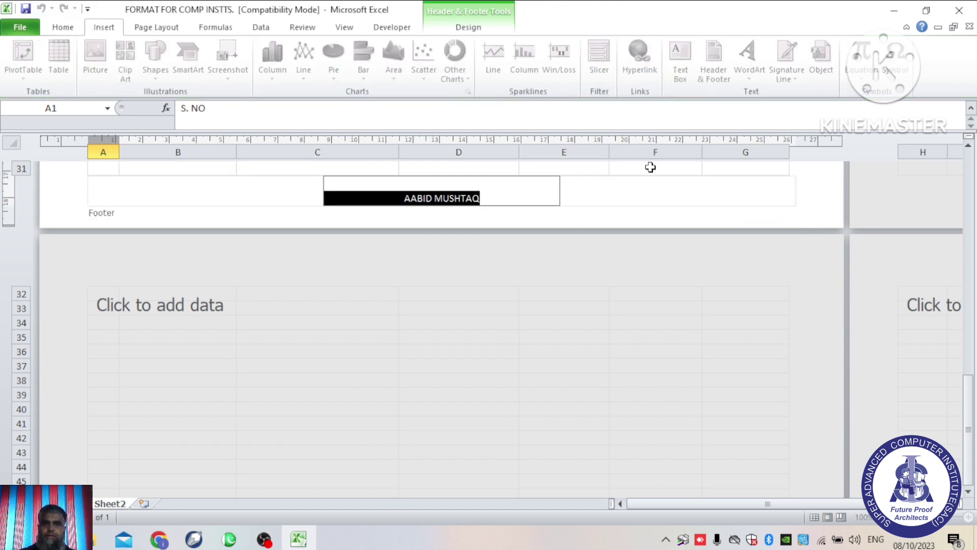
{"action": "left_click", "coordinate": [635, 173]}
{"action": "left_click", "coordinate": [714, 61]}
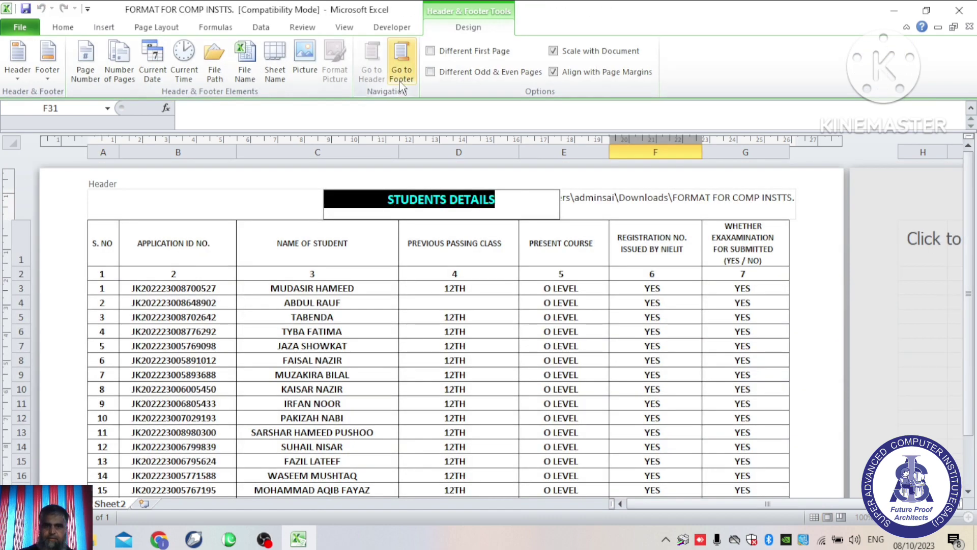
{"action": "left_click", "coordinate": [402, 74]}
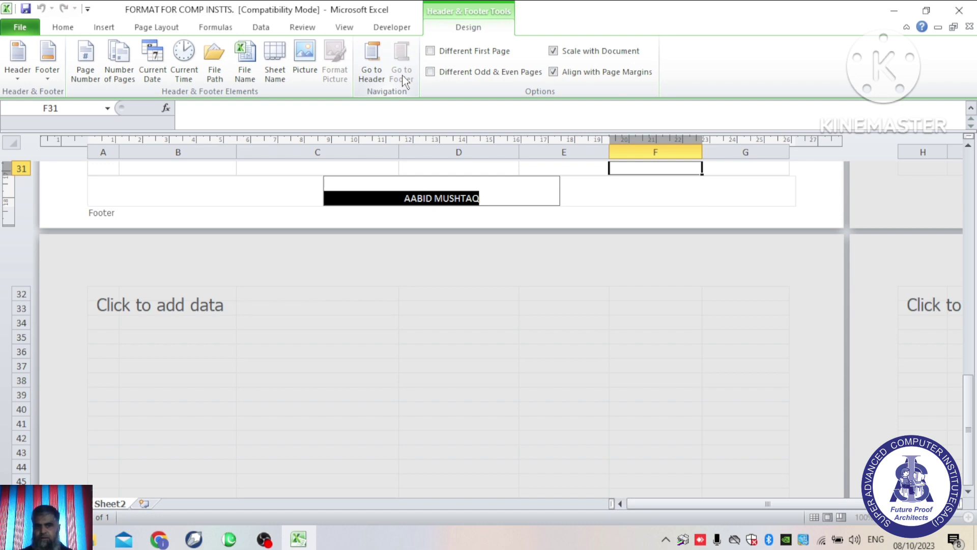
{"action": "left_click", "coordinate": [373, 74]}
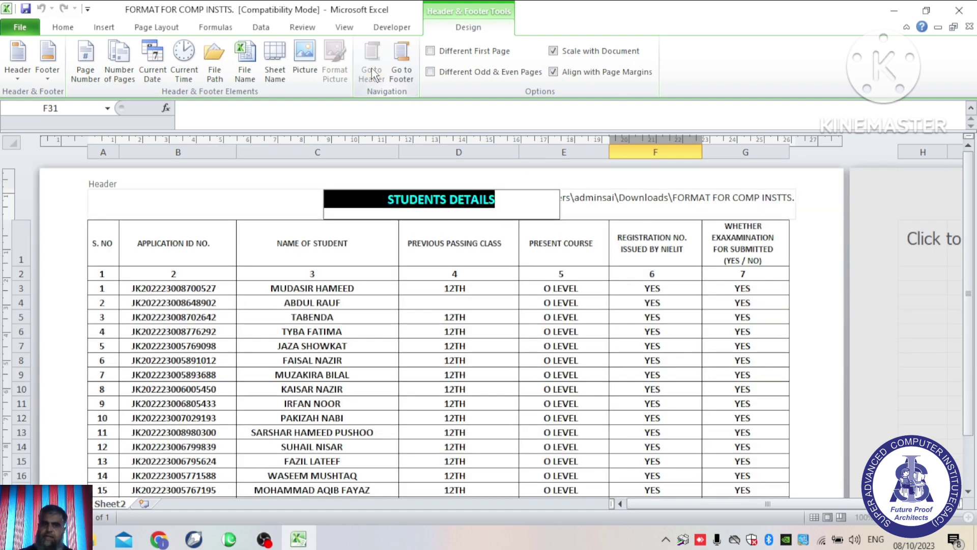
Step: Insert the &[Page] page number code into the right footer section and view the result
{"action": "left_click", "coordinate": [164, 196]}
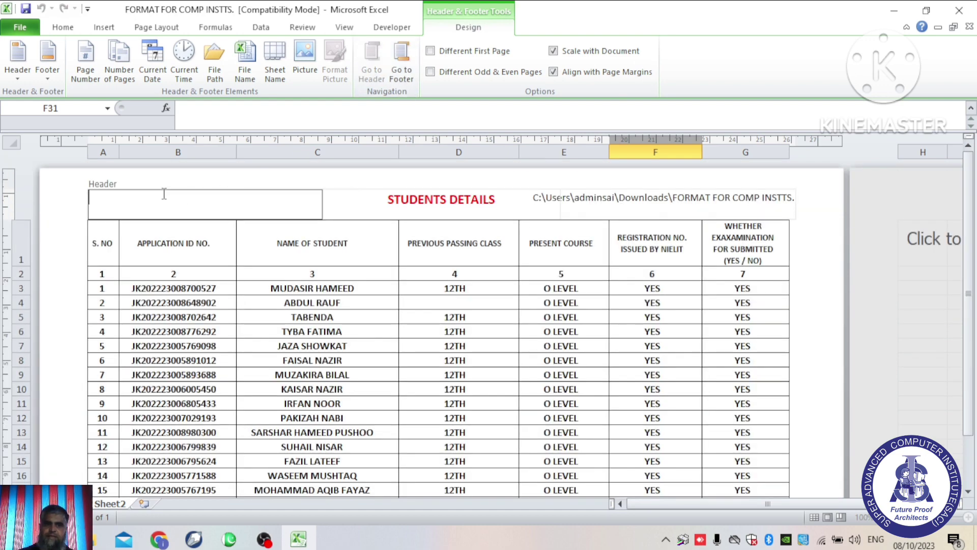
{"action": "left_click", "coordinate": [401, 74]}
{"action": "left_click", "coordinate": [660, 191]}
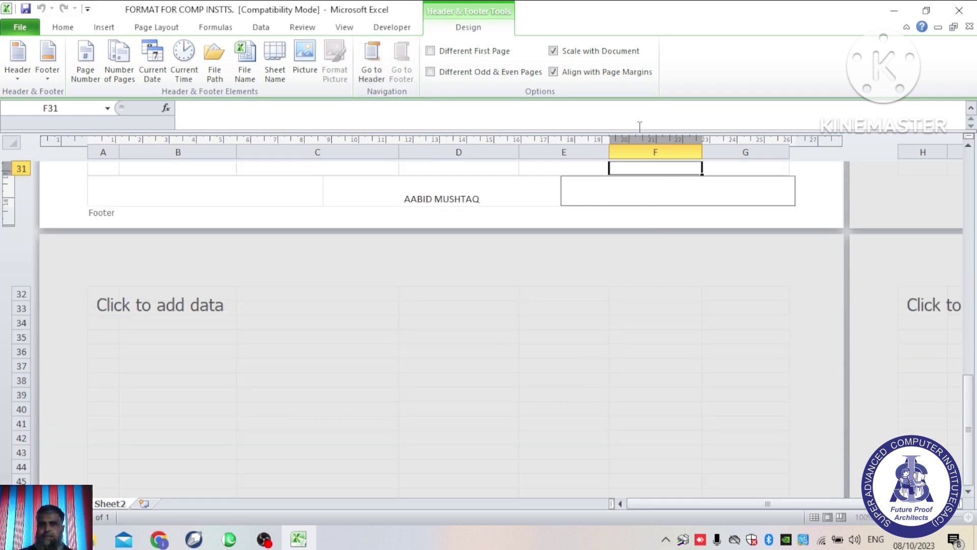
{"action": "left_click", "coordinate": [75, 75]}
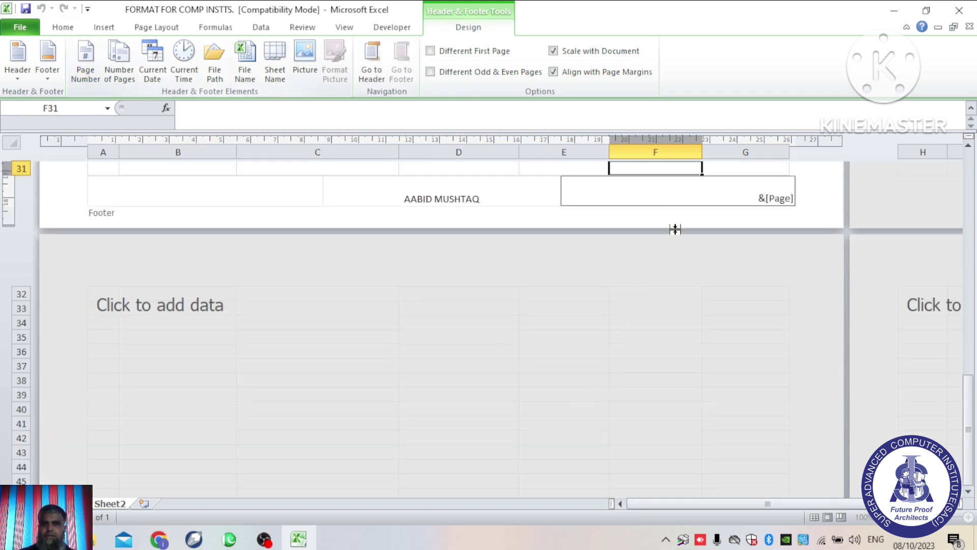
{"action": "left_click", "coordinate": [821, 186]}
{"action": "scroll", "coordinate": [600, 220], "scroll_direction": "up", "scroll_amount": 10}
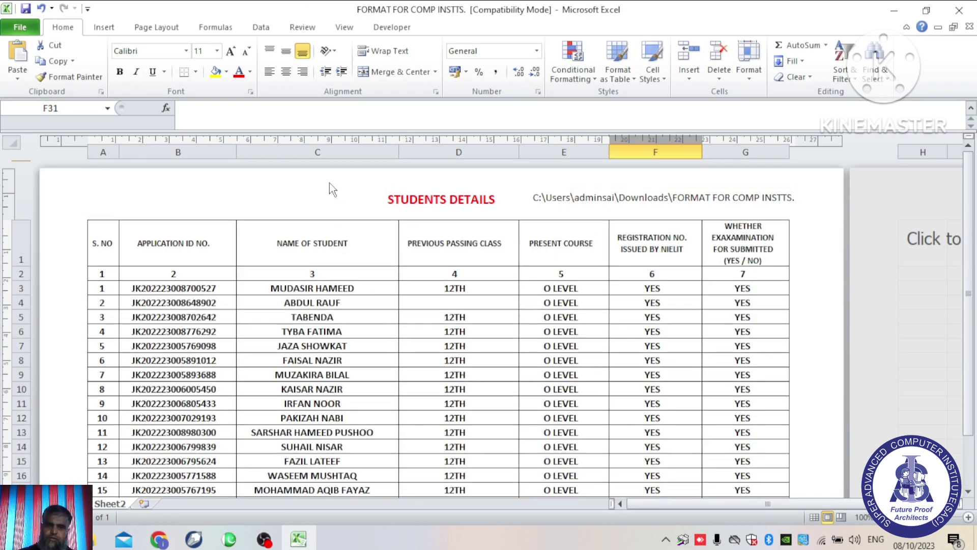
Step: Reopen the page header via Insert > Header & Footer to edit the STUDENTS DETAILS title
{"action": "left_click", "coordinate": [105, 28]}
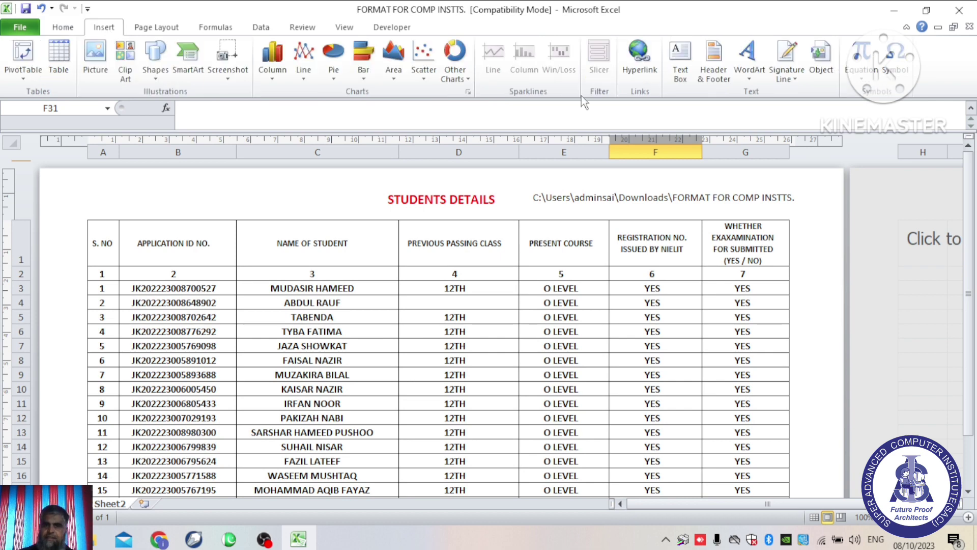
{"action": "left_click", "coordinate": [714, 77]}
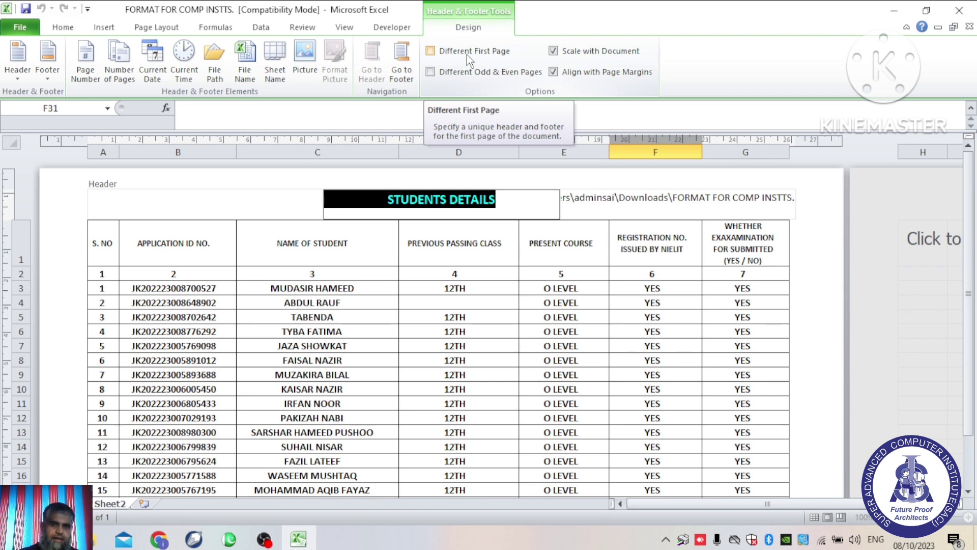
Step: Leave Different First Page unchecked so every page shares the same header and footer
{"action": "left_click", "coordinate": [430, 51]}
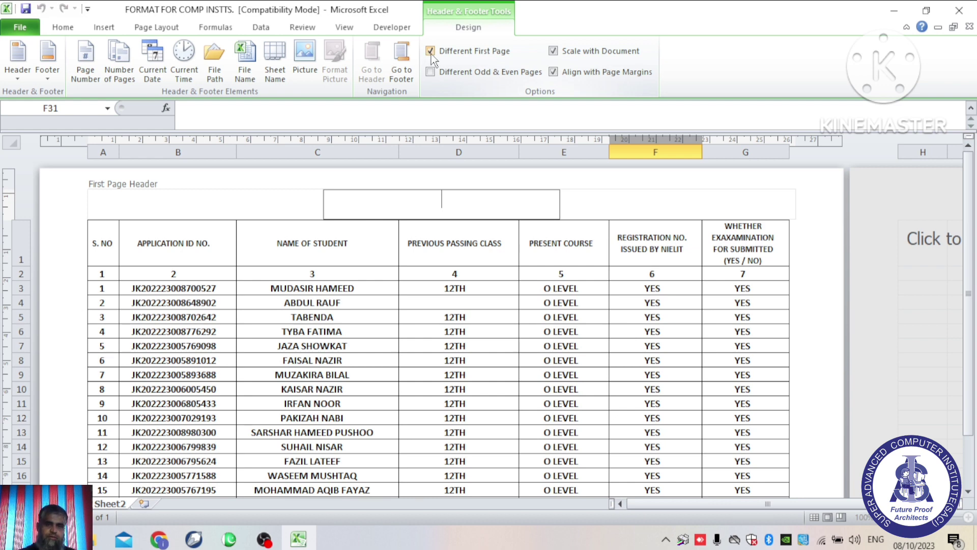
{"action": "left_click", "coordinate": [432, 54]}
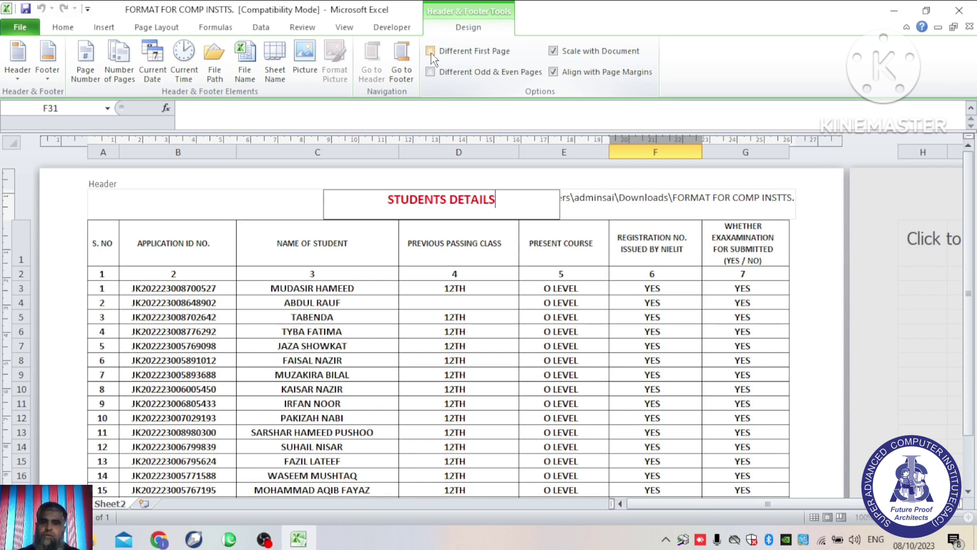
{"action": "left_click", "coordinate": [431, 54]}
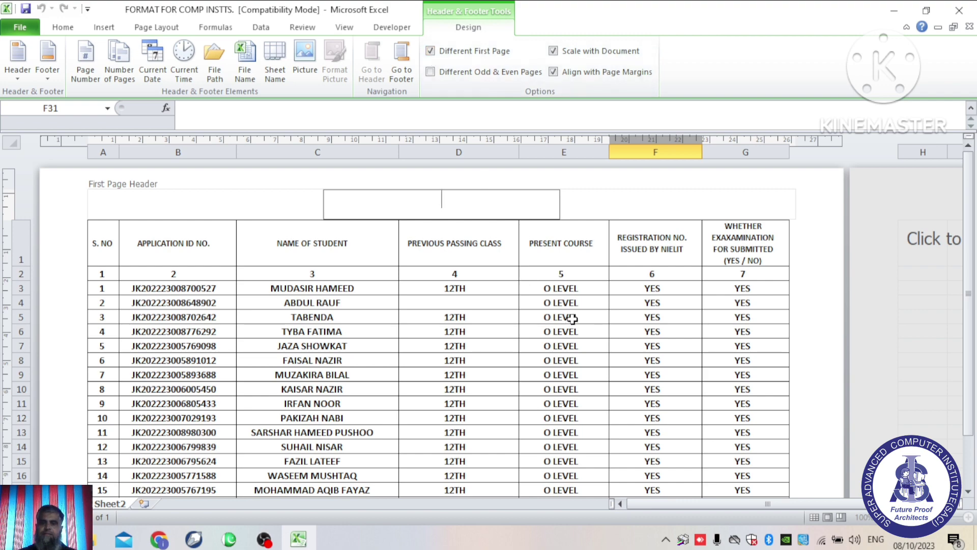
{"action": "left_click_drag", "start_coordinate": [968, 219], "coordinate": [968, 163]}
{"action": "left_click", "coordinate": [421, 205]}
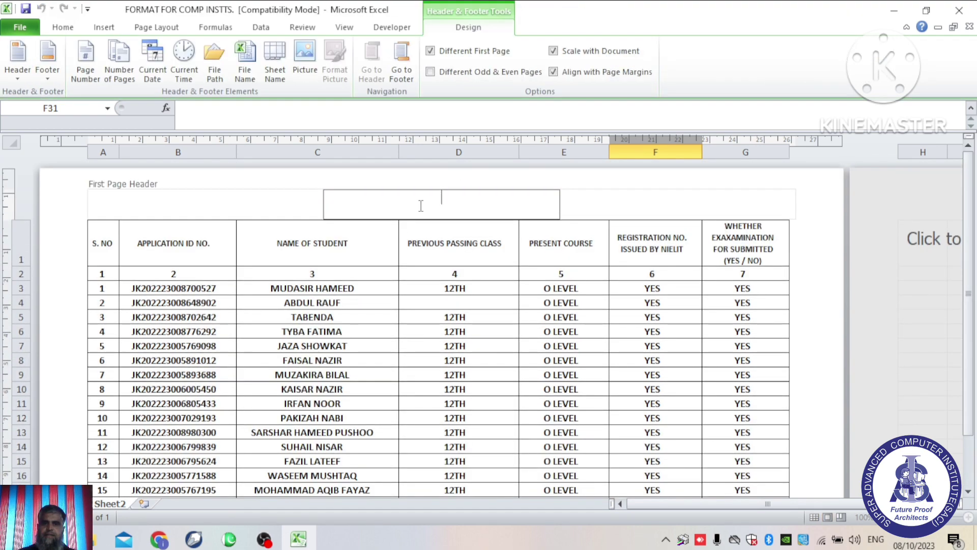
{"action": "left_click", "coordinate": [405, 76]}
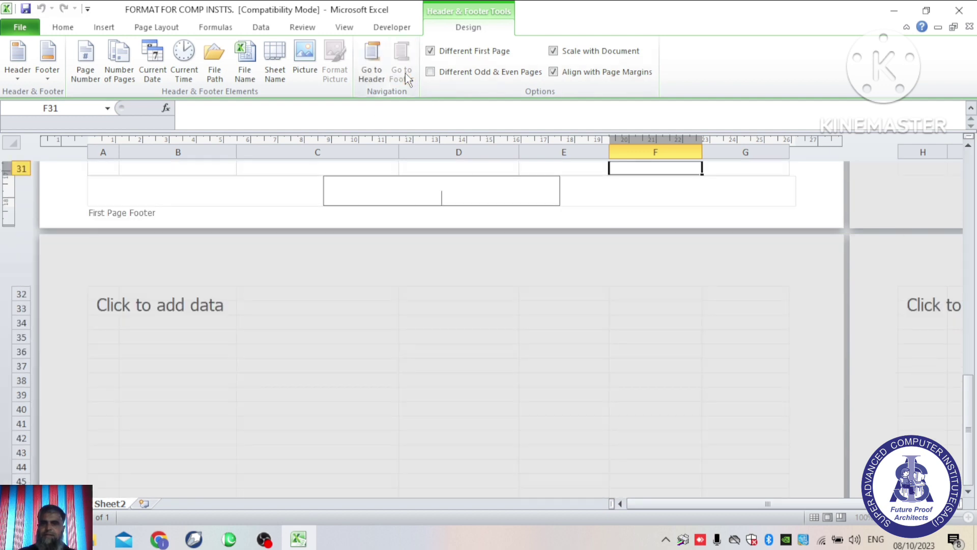
{"action": "left_click", "coordinate": [429, 50]}
{"action": "left_click", "coordinate": [367, 75]}
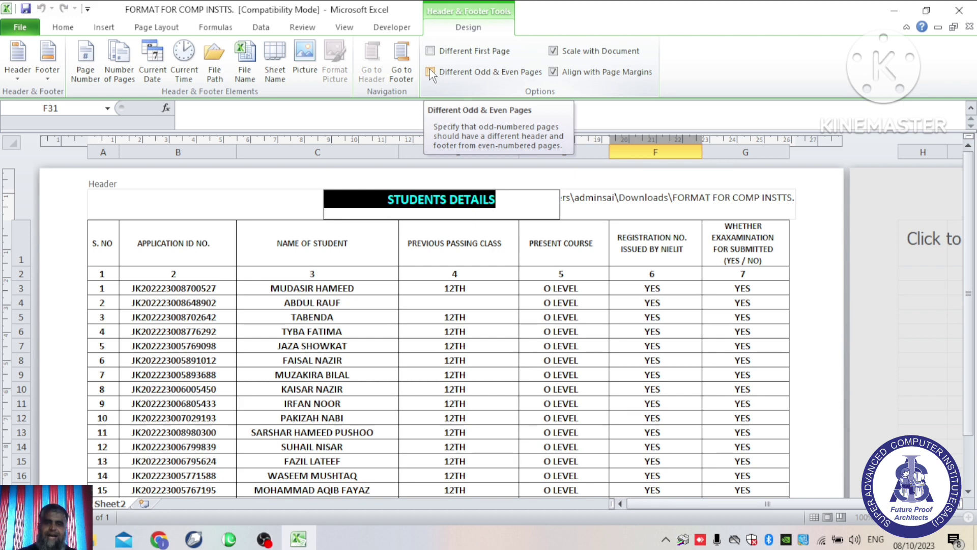
{"action": "left_click", "coordinate": [430, 71]}
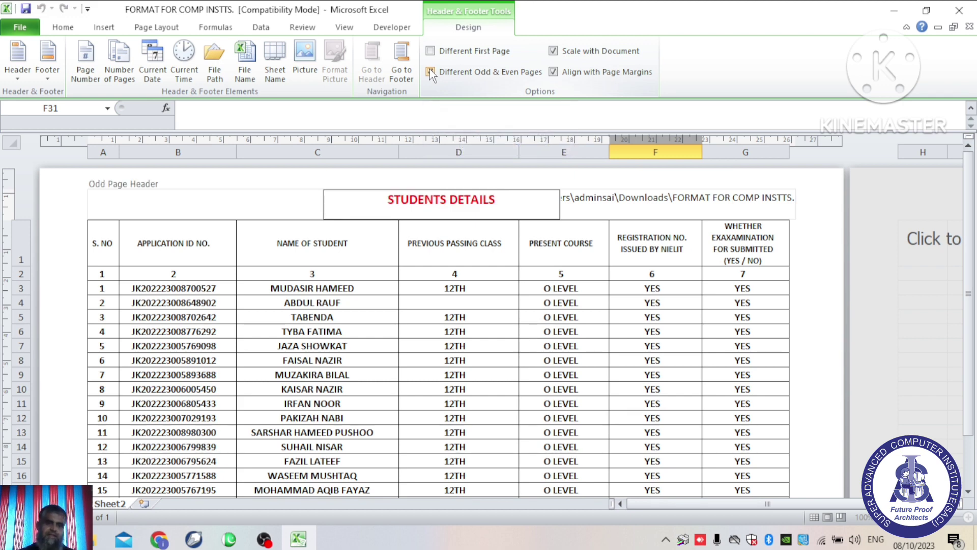
{"action": "left_click", "coordinate": [430, 72]}
{"action": "left_click", "coordinate": [430, 72]}
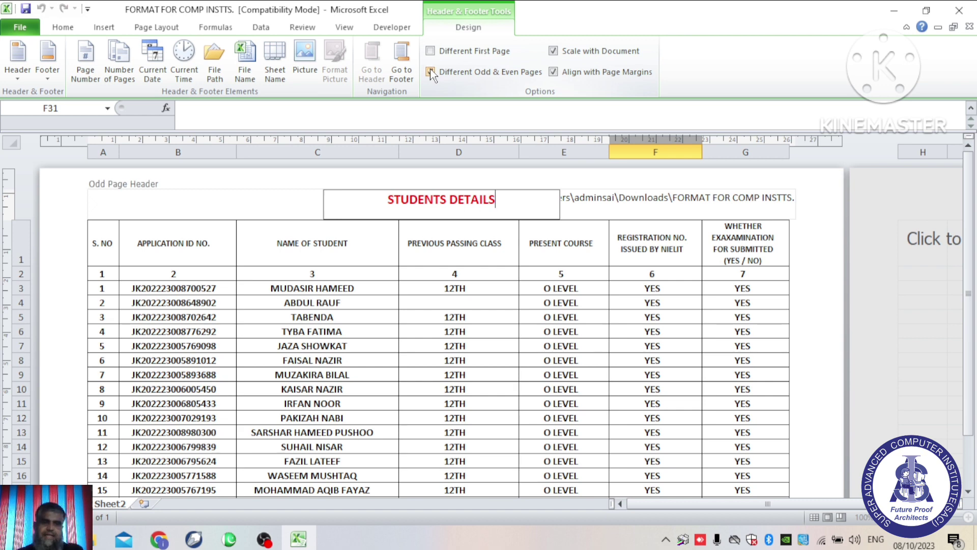
{"action": "left_click", "coordinate": [430, 72]}
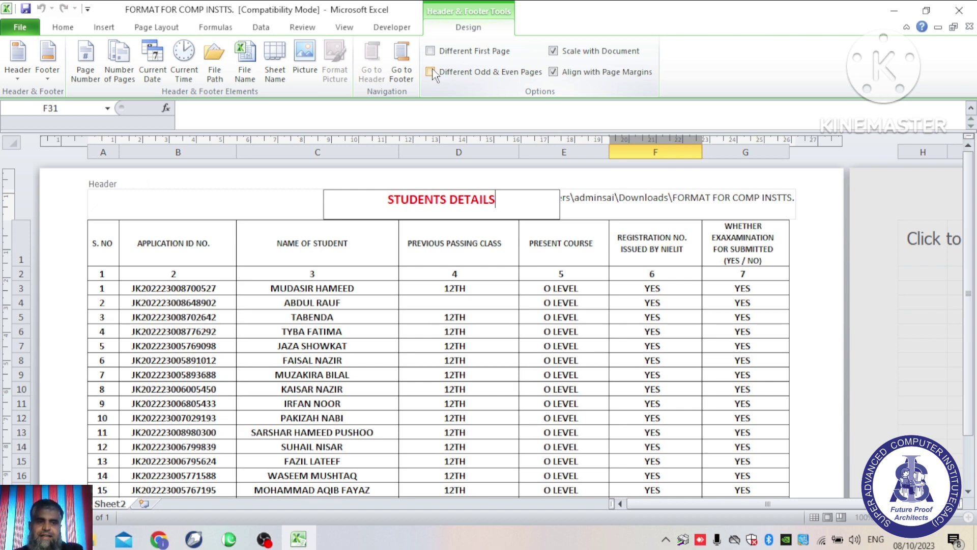
{"action": "left_click", "coordinate": [430, 72]}
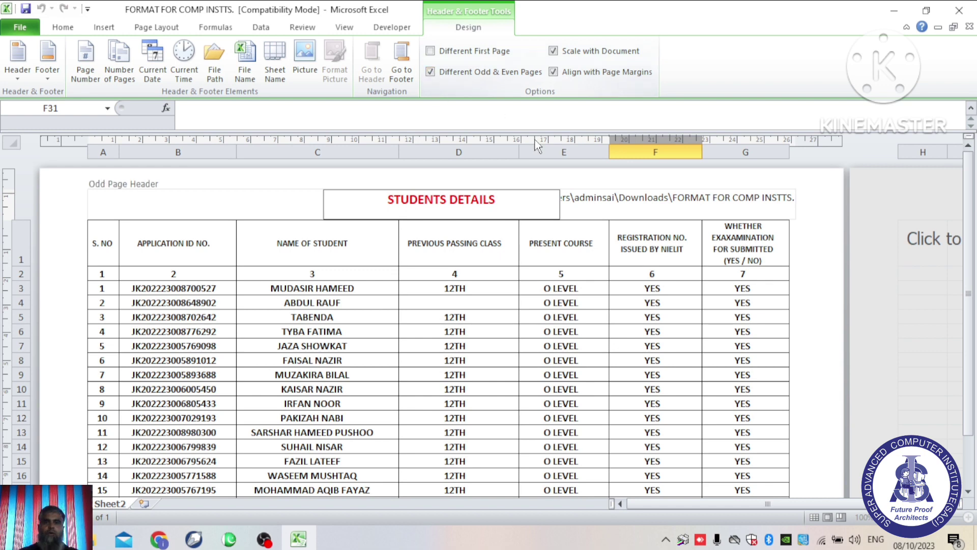
{"action": "left_click", "coordinate": [435, 71]}
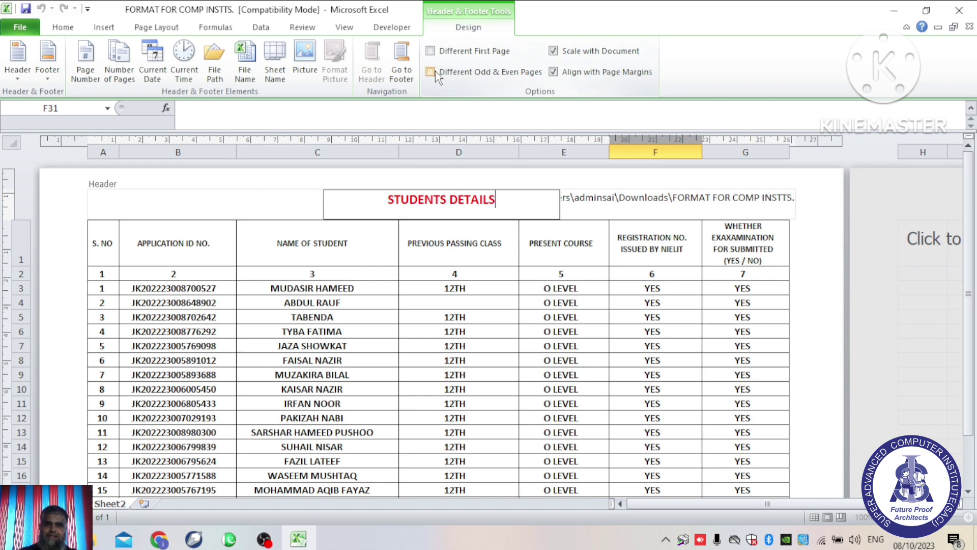
{"action": "left_click", "coordinate": [556, 72]}
{"action": "left_click", "coordinate": [553, 73]}
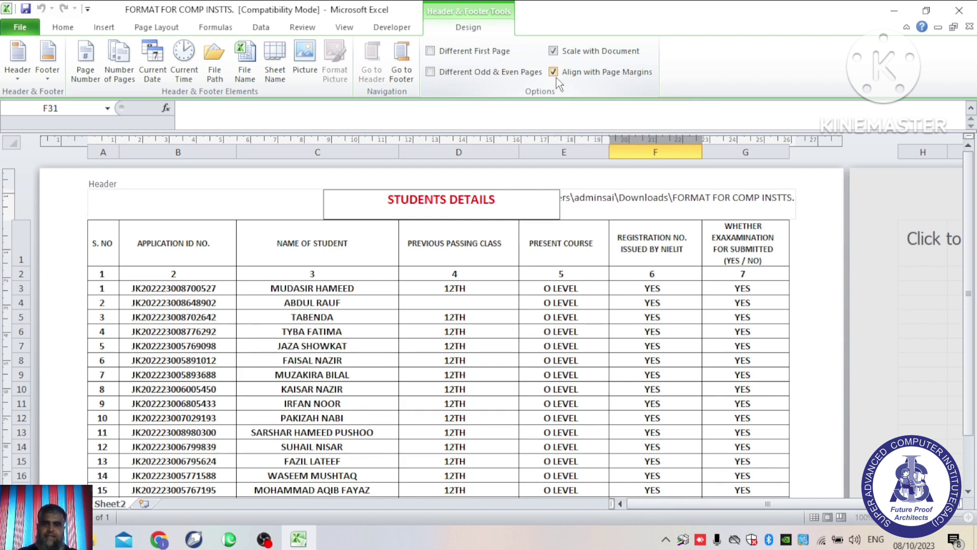
{"action": "left_click", "coordinate": [555, 74]}
{"action": "left_click", "coordinate": [555, 74]}
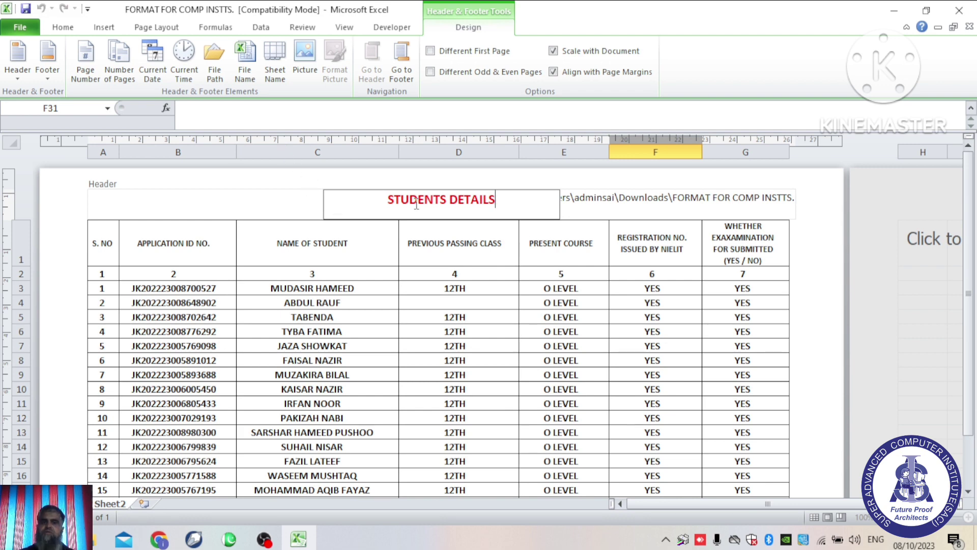
Step: Check the header title, file path and footer name in File > Print preview, then return to the sheet
{"action": "left_click", "coordinate": [7, 31]}
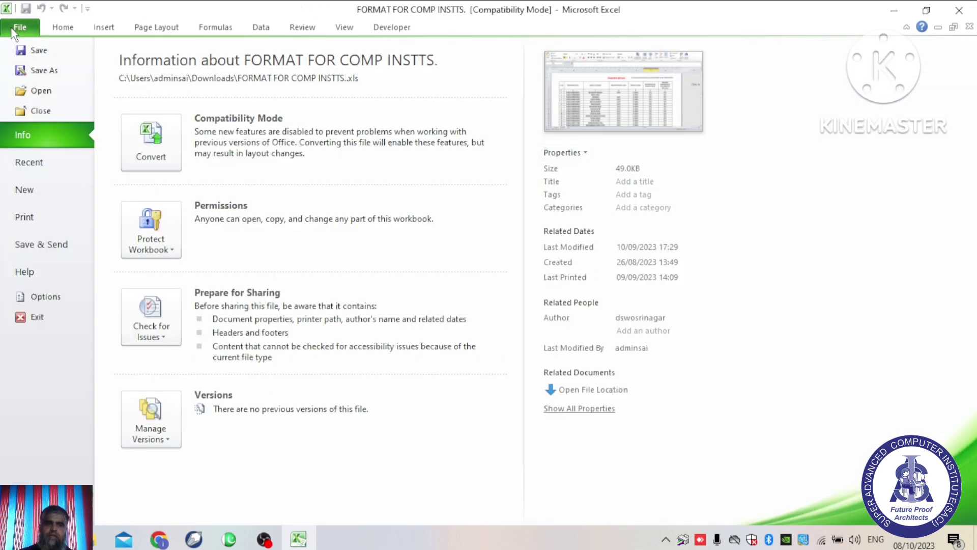
{"action": "left_click", "coordinate": [44, 214]}
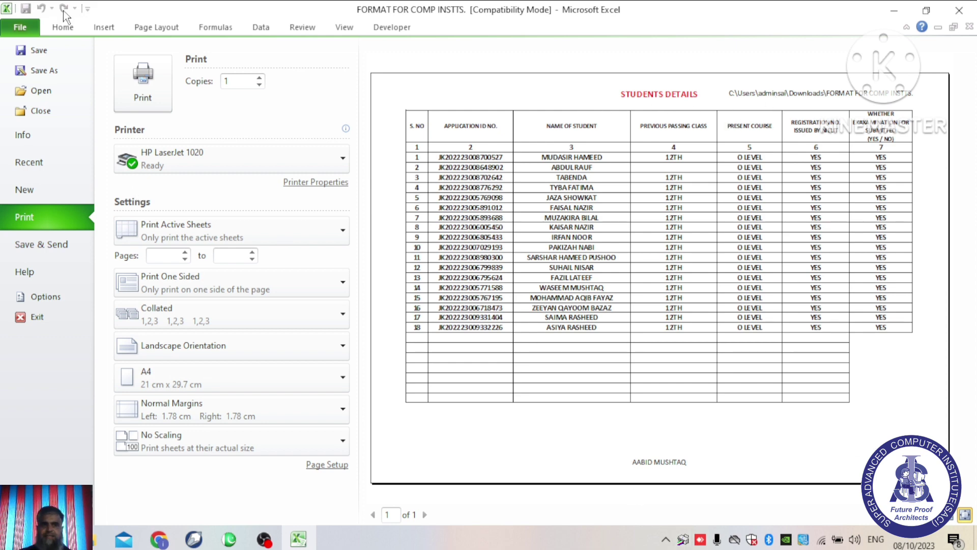
{"action": "left_click", "coordinate": [66, 27]}
{"action": "scroll", "coordinate": [476, 279], "scroll_direction": "down", "scroll_amount": 7}
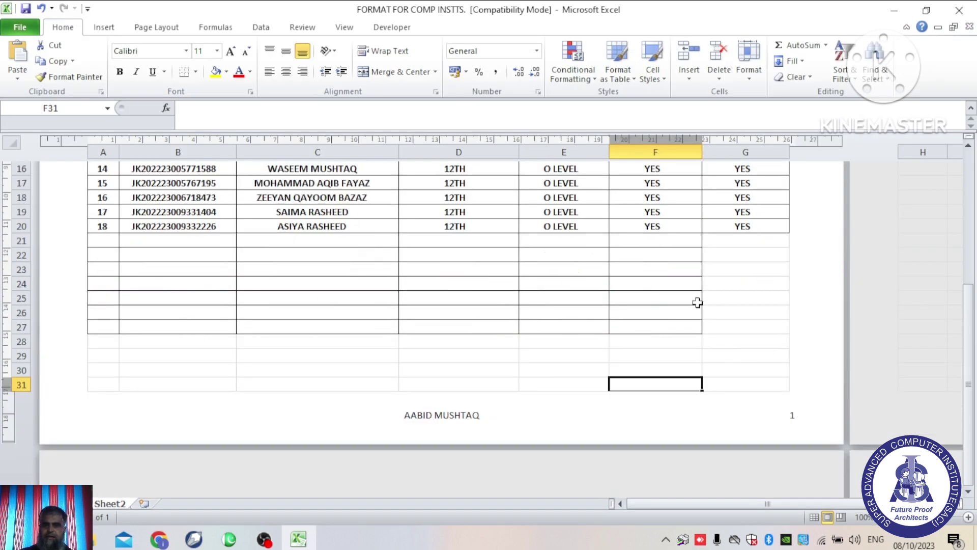
{"action": "left_click", "coordinate": [682, 268]}
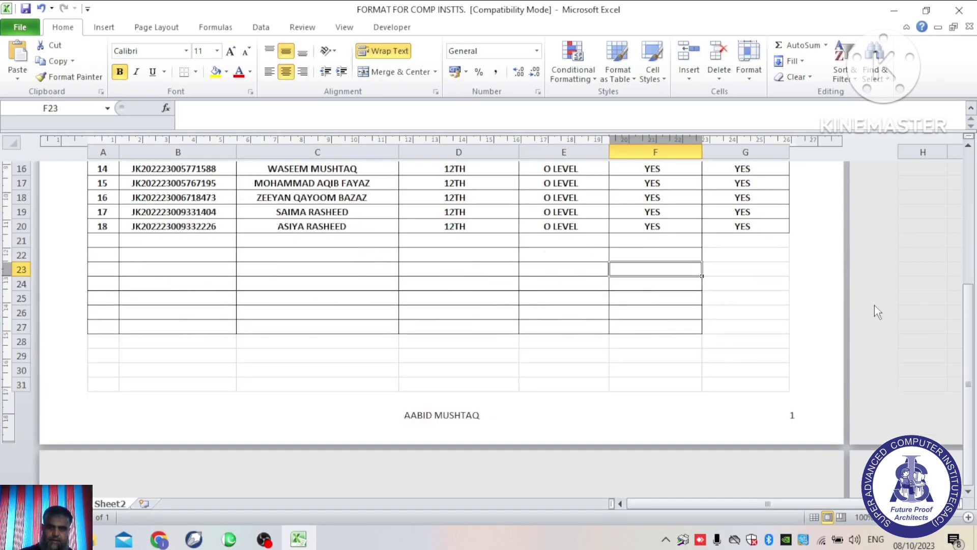
{"action": "key", "text": "Down"}
{"action": "key", "text": "Down"}
{"action": "key", "text": "Down"}
{"action": "key", "text": "Down"}
{"action": "key", "text": "Down"}
{"action": "key", "text": "Down"}
{"action": "key", "text": "Down"}
{"action": "key", "text": "Down"}
{"action": "key", "text": "Down"}
{"action": "key", "text": "Down"}
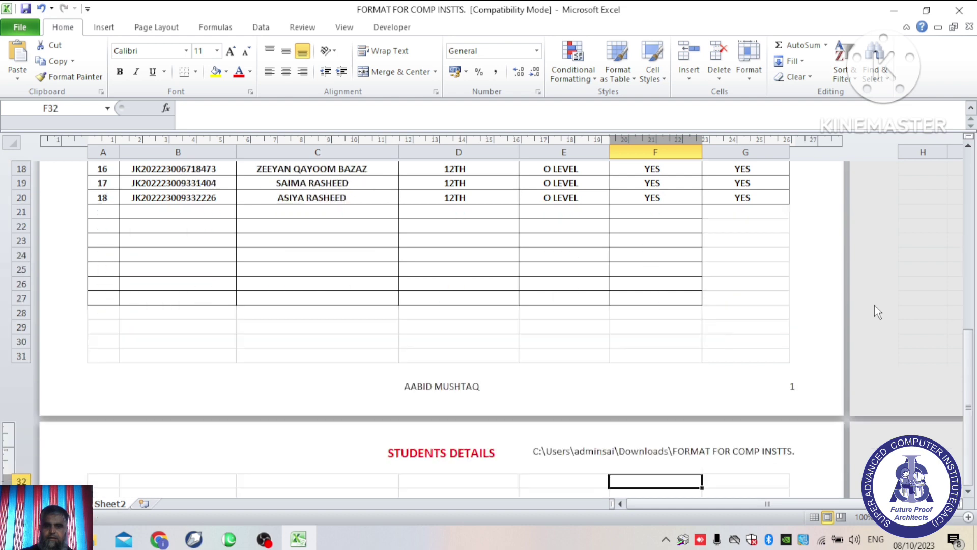
{"action": "scroll", "coordinate": [813, 307], "scroll_direction": "down", "scroll_amount": 2}
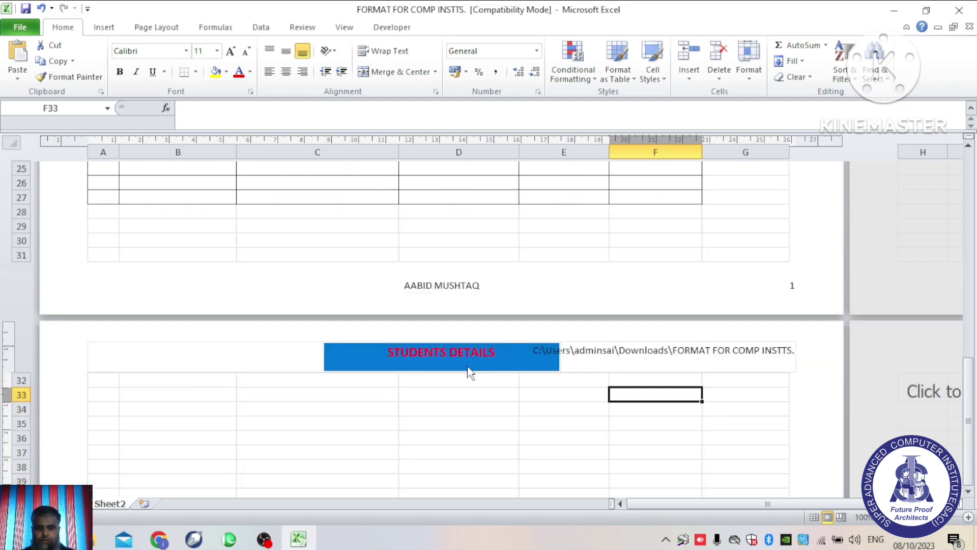
{"action": "scroll", "coordinate": [472, 361], "scroll_direction": "down", "scroll_amount": 9}
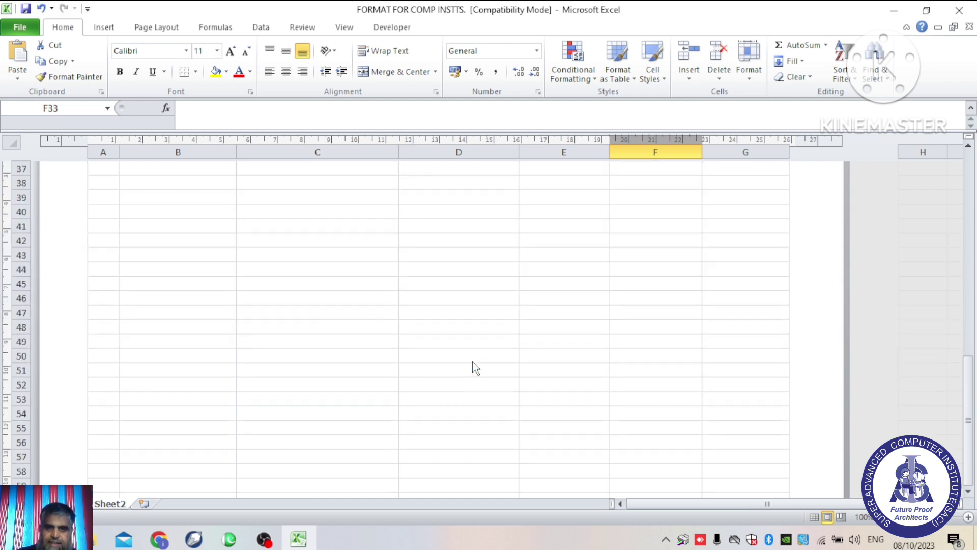
{"action": "scroll", "coordinate": [472, 361], "scroll_direction": "up", "scroll_amount": 15}
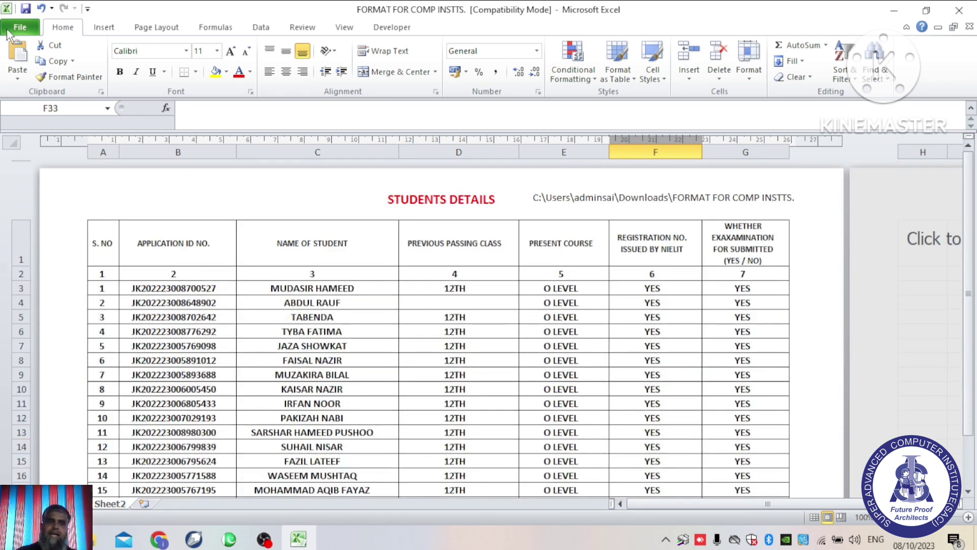
{"action": "left_click", "coordinate": [6, 32]}
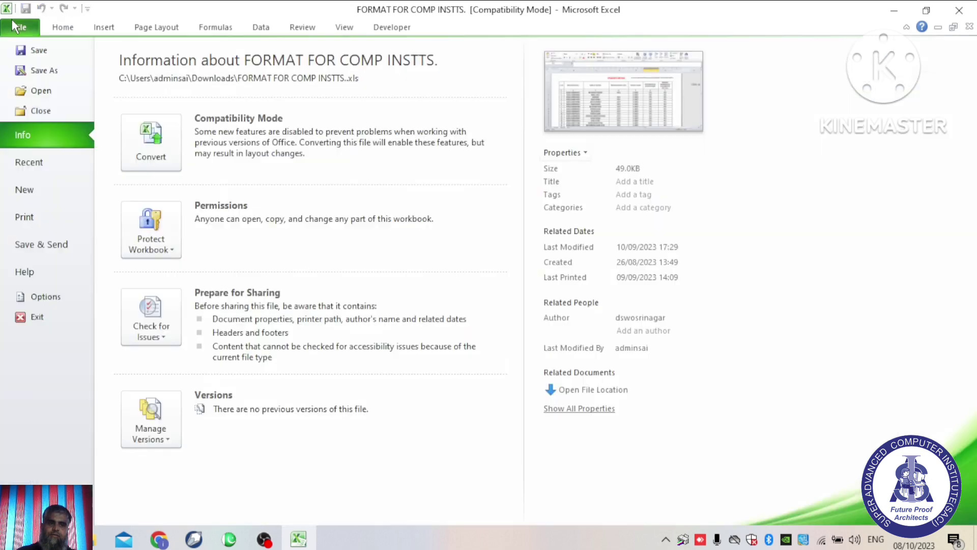
{"action": "left_click", "coordinate": [40, 217]}
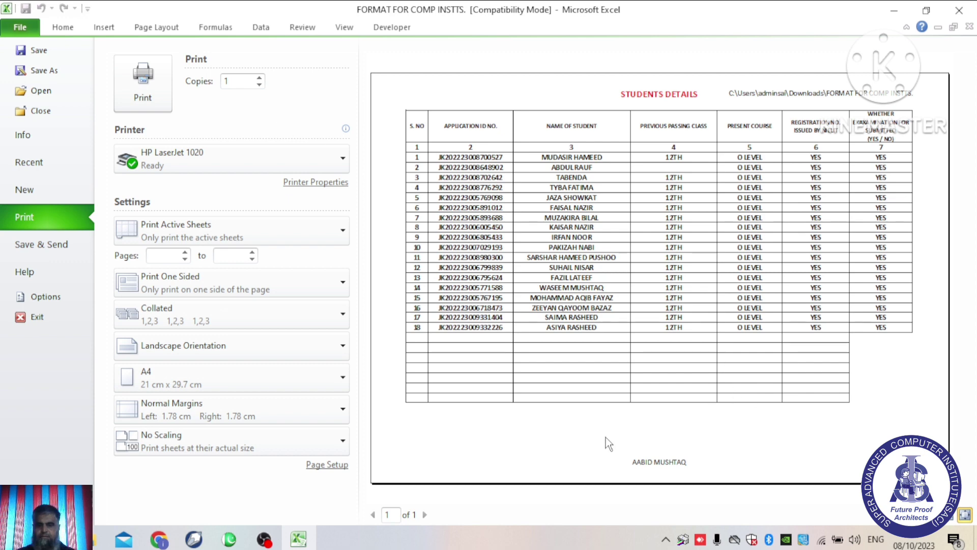
{"action": "left_click", "coordinate": [63, 28]}
{"action": "scroll", "coordinate": [632, 332], "scroll_direction": "down", "scroll_amount": 8}
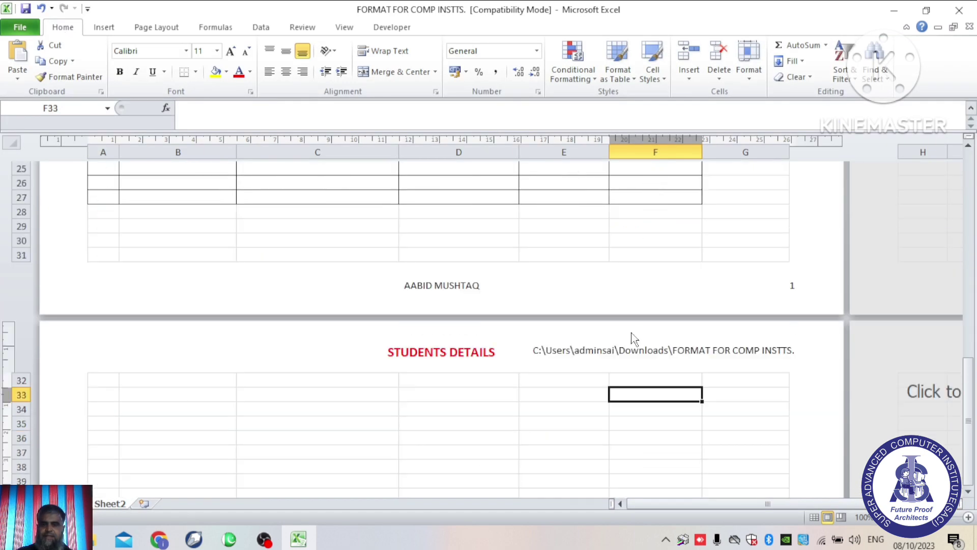
Step: Enter sample text AEQ in C34, AWE in B33, WERW in C33 and SFDGT in C35
{"action": "left_click", "coordinate": [248, 413]}
{"action": "type", "text": "AEQ"}
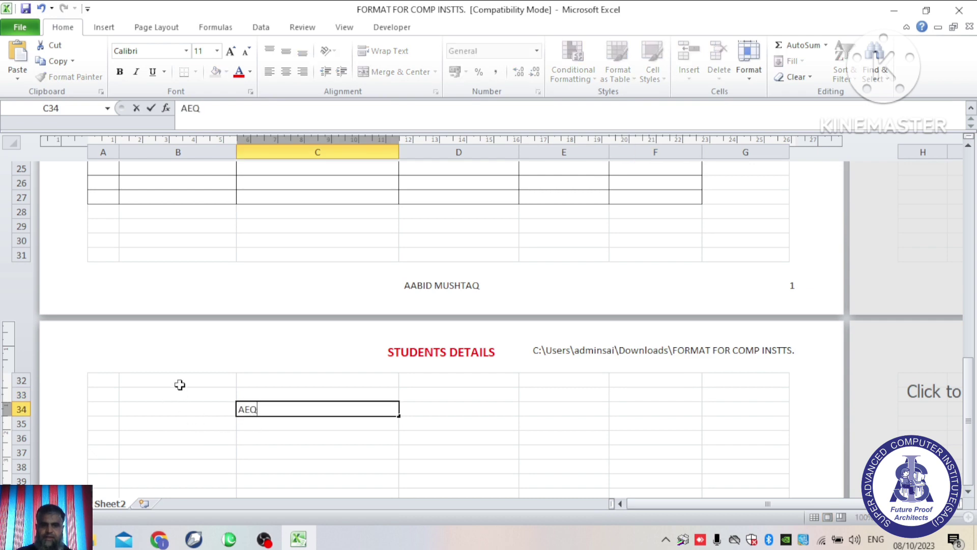
{"action": "left_click", "coordinate": [180, 393]}
{"action": "type", "text": "AWE"}
{"action": "left_click", "coordinate": [273, 392]}
{"action": "type", "text": "WERW"}
{"action": "left_click", "coordinate": [319, 422]}
{"action": "type", "text": "SFDGT"}
{"action": "left_click", "coordinate": [469, 441]}
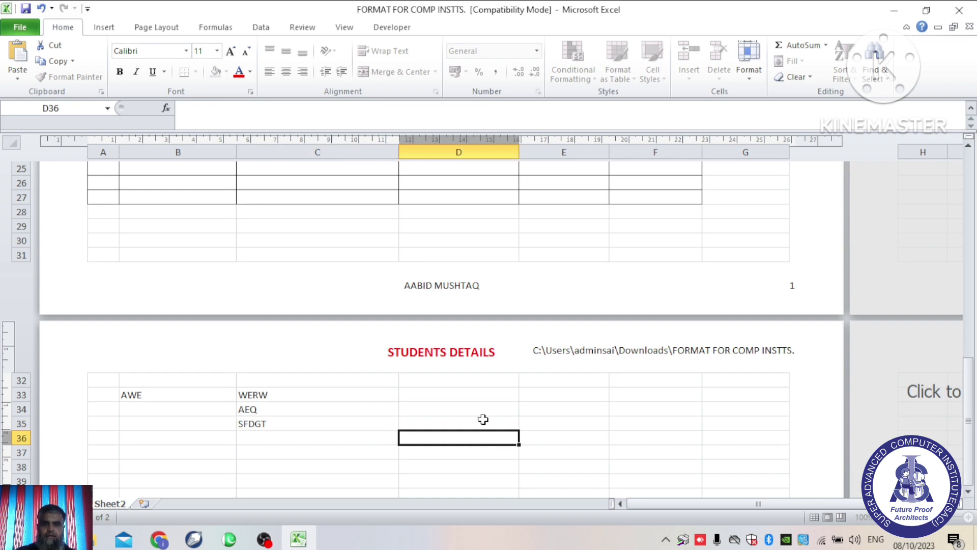
Step: Page through both print preview pages to confirm header and footer, then return to the sheet
{"action": "left_click", "coordinate": [23, 27]}
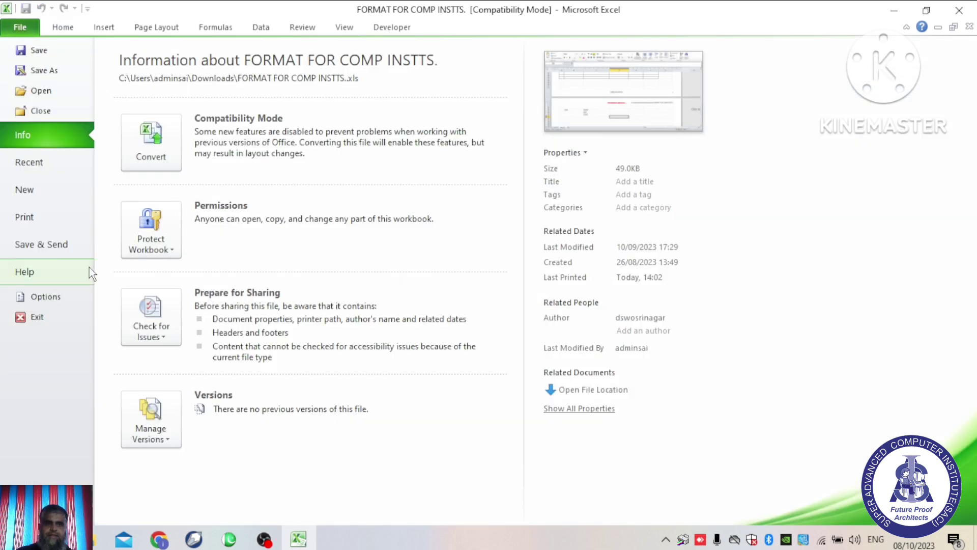
{"action": "left_click", "coordinate": [33, 219]}
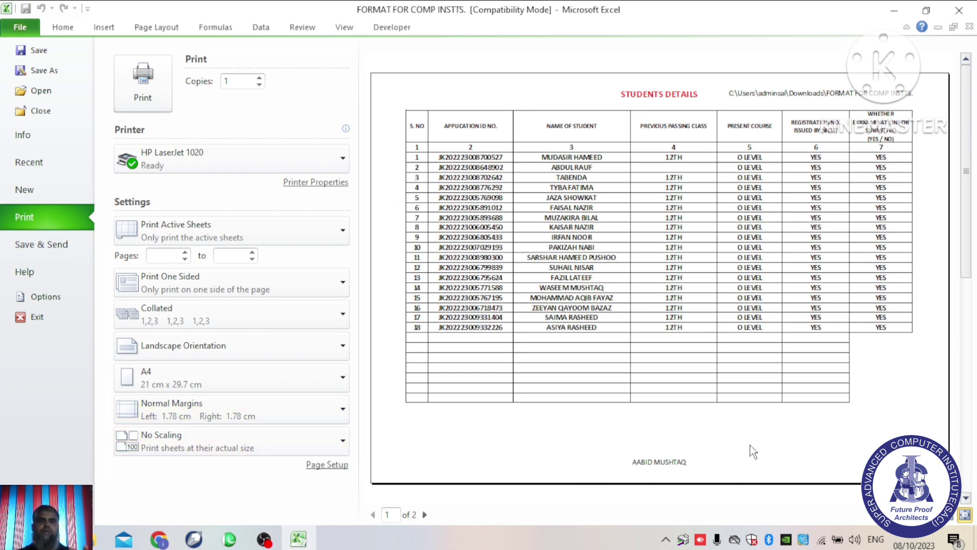
{"action": "left_click", "coordinate": [422, 514]}
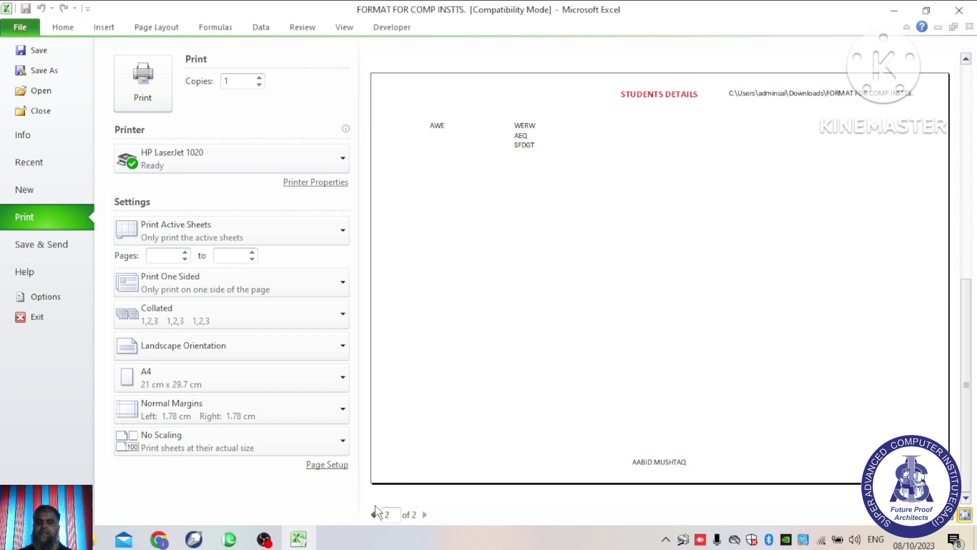
{"action": "scroll", "coordinate": [497, 371], "scroll_direction": "up", "scroll_amount": 1}
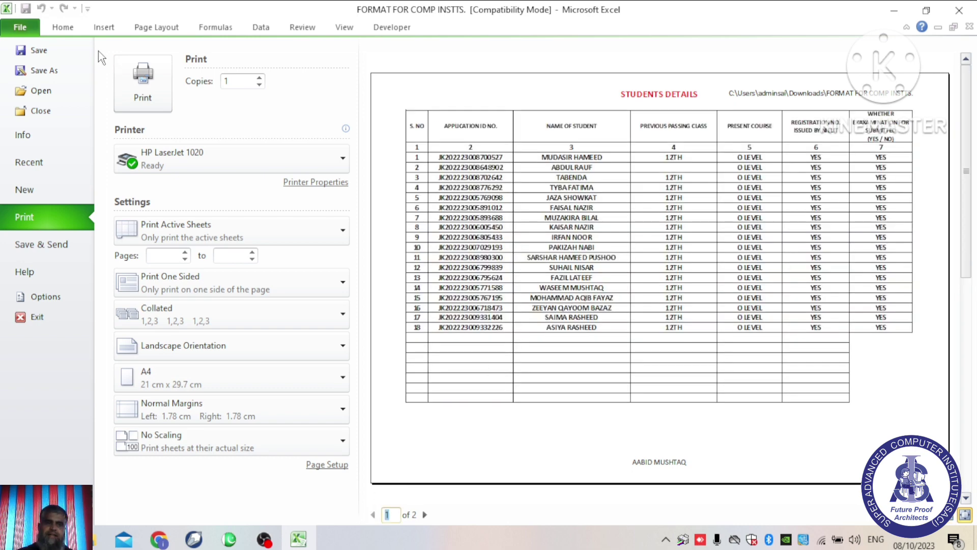
{"action": "left_click", "coordinate": [70, 33]}
{"action": "scroll", "coordinate": [602, 299], "scroll_direction": "up", "scroll_amount": 10}
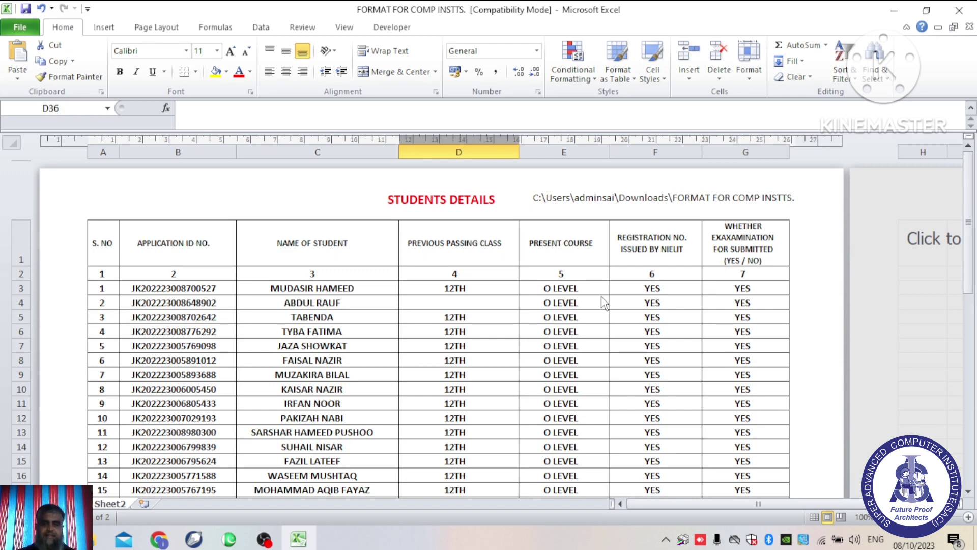
Step: Select cell D3 and hide the white space between pages by double-clicking the top page edge
{"action": "left_click", "coordinate": [252, 192]}
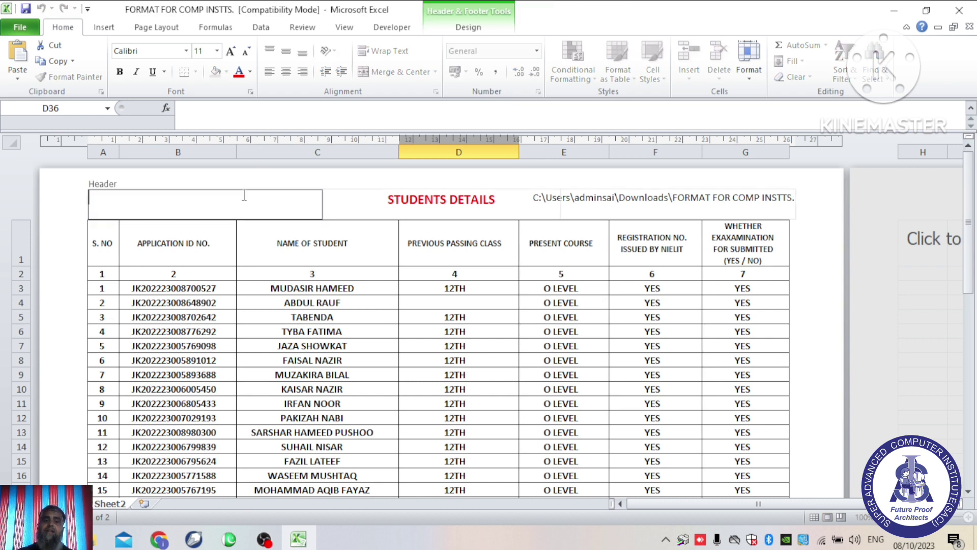
{"action": "left_click", "coordinate": [444, 288]}
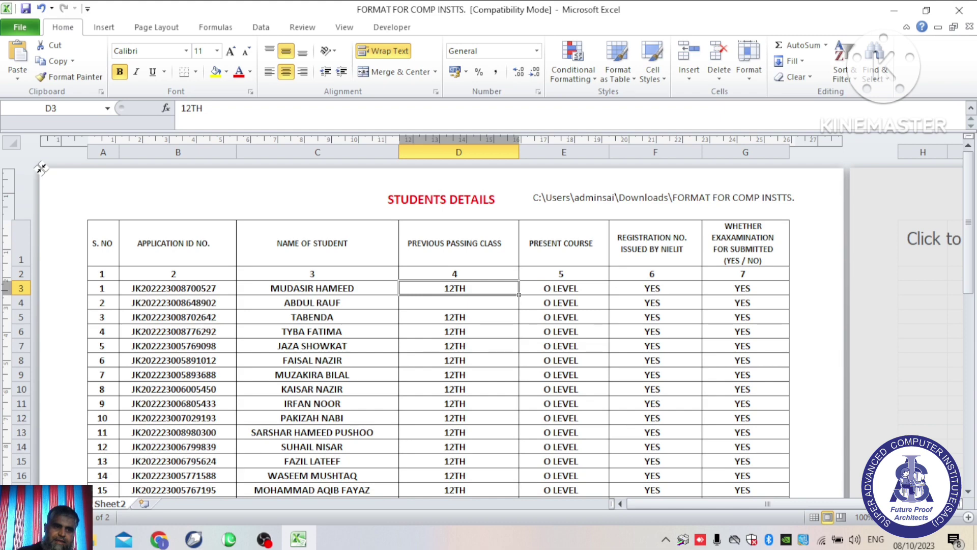
{"action": "double_click", "coordinate": [41, 167]}
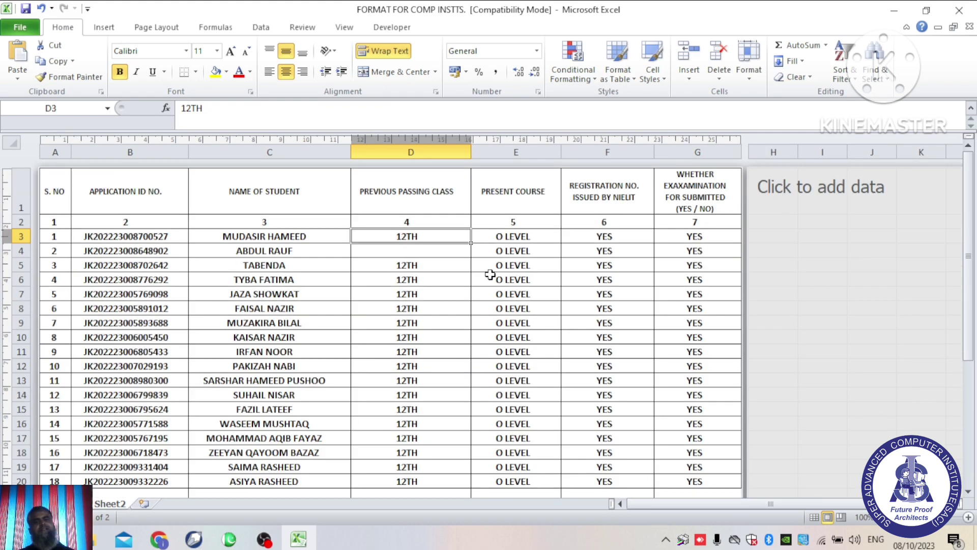